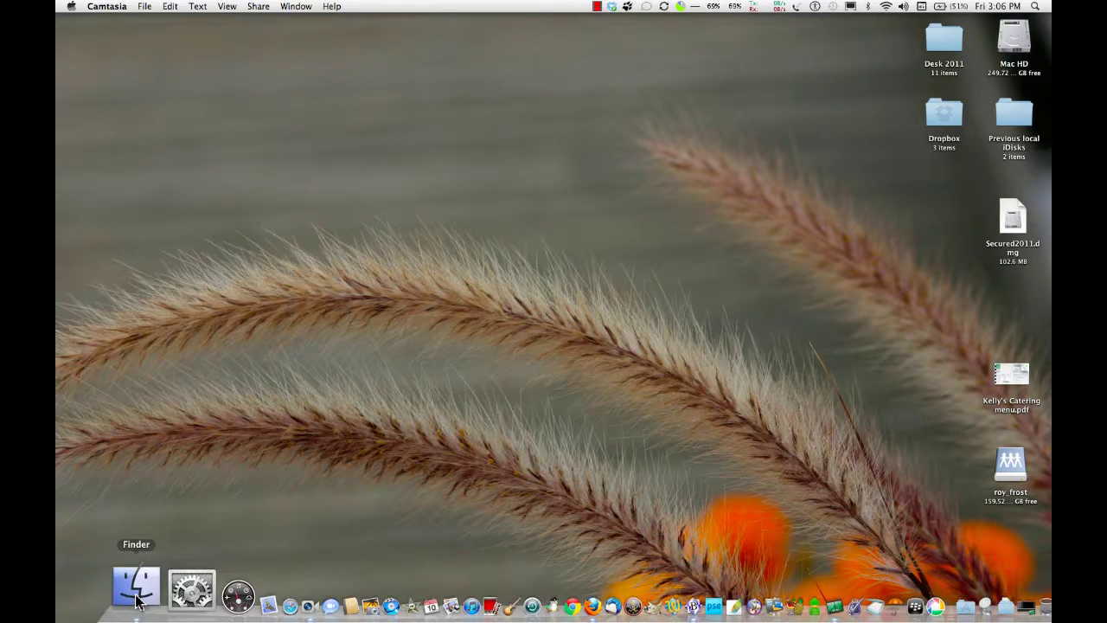
Launch Disk Utility from the Utilities folder in Applications and close the Finder window.
click(136, 597)
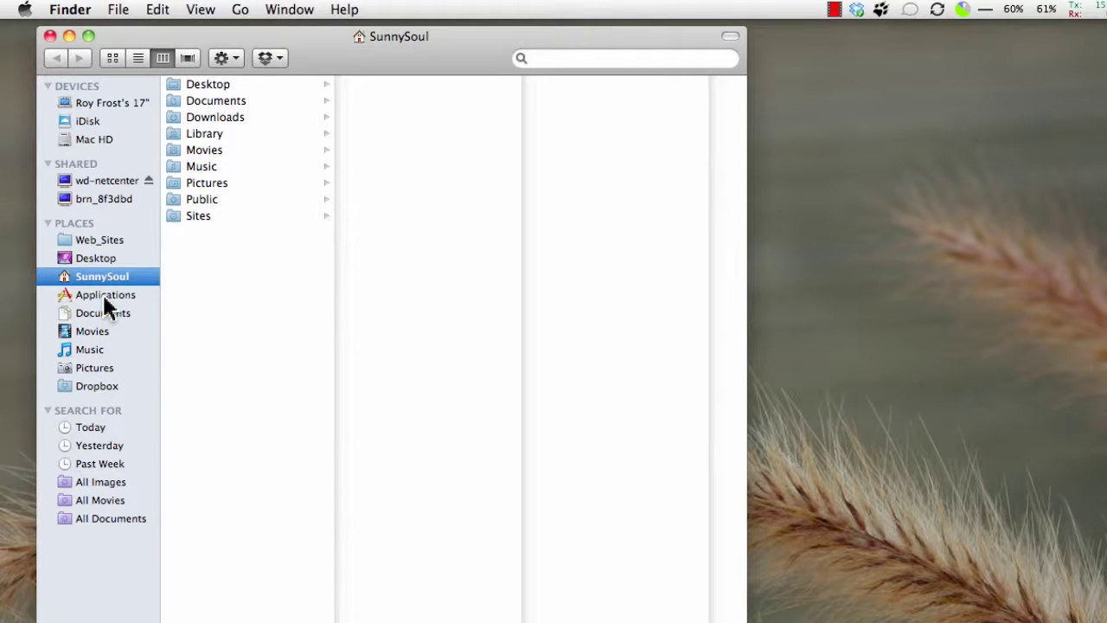
click(105, 298)
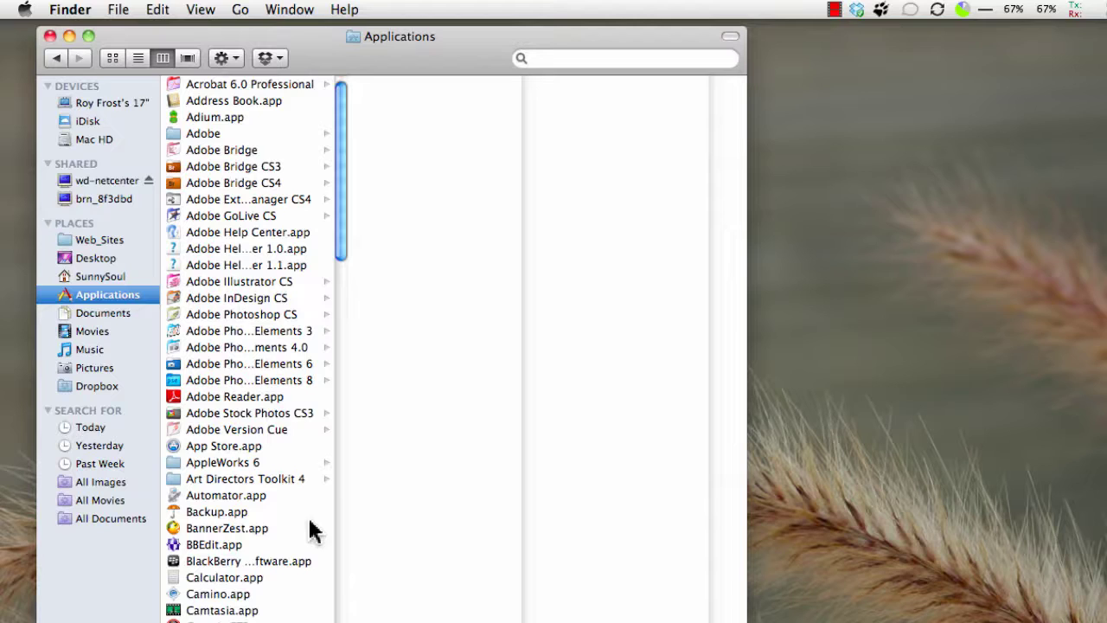
click(340, 610)
click(341, 611)
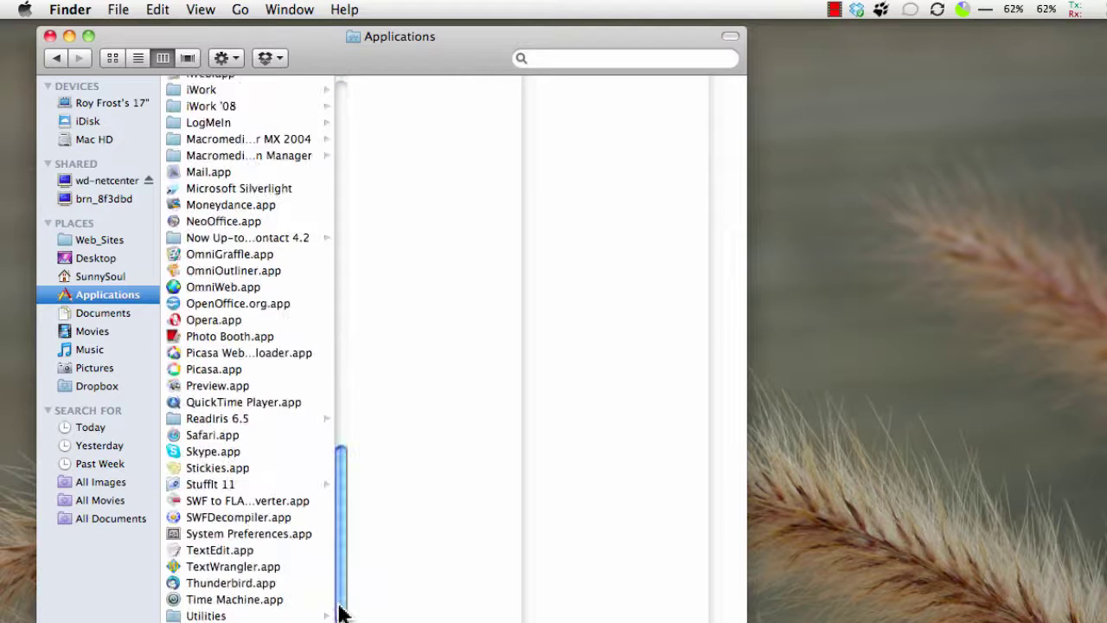
click(177, 615)
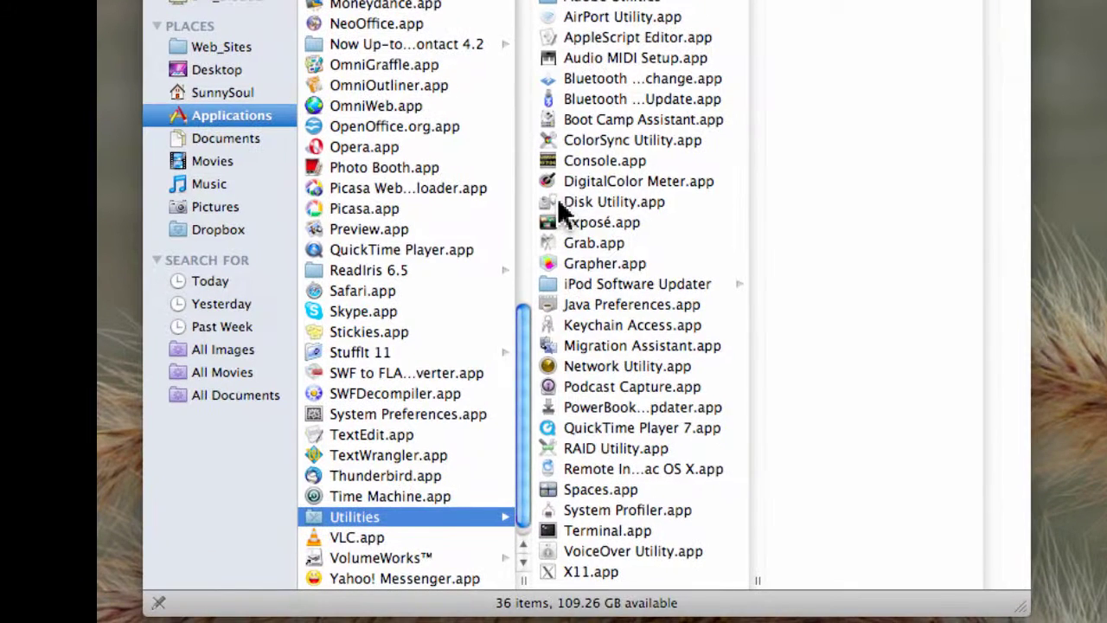
click(370, 364)
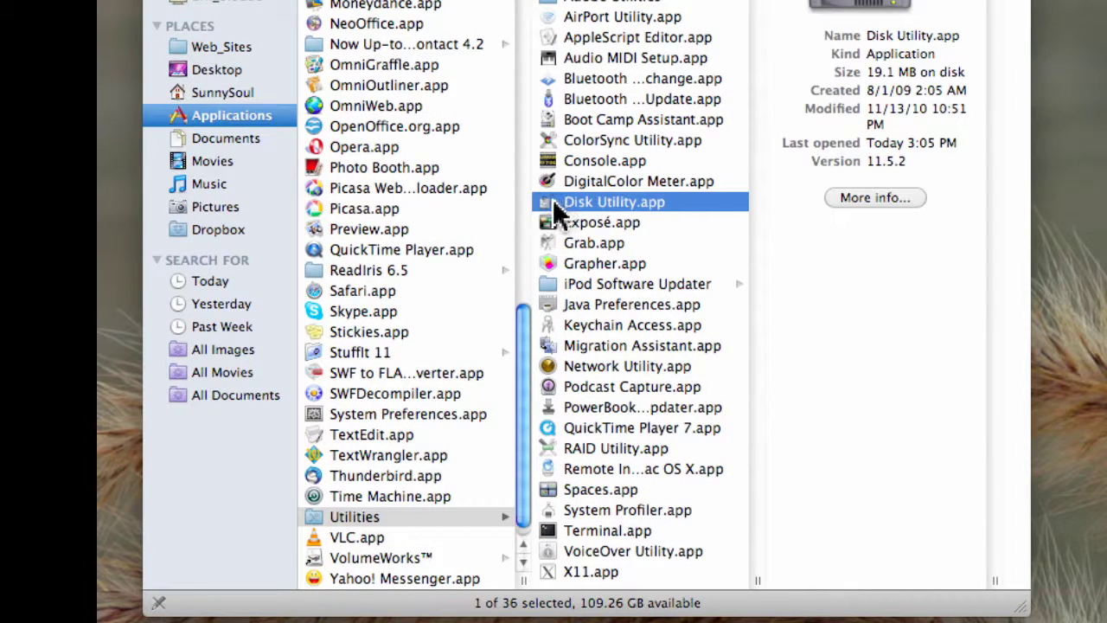
double_click(554, 201)
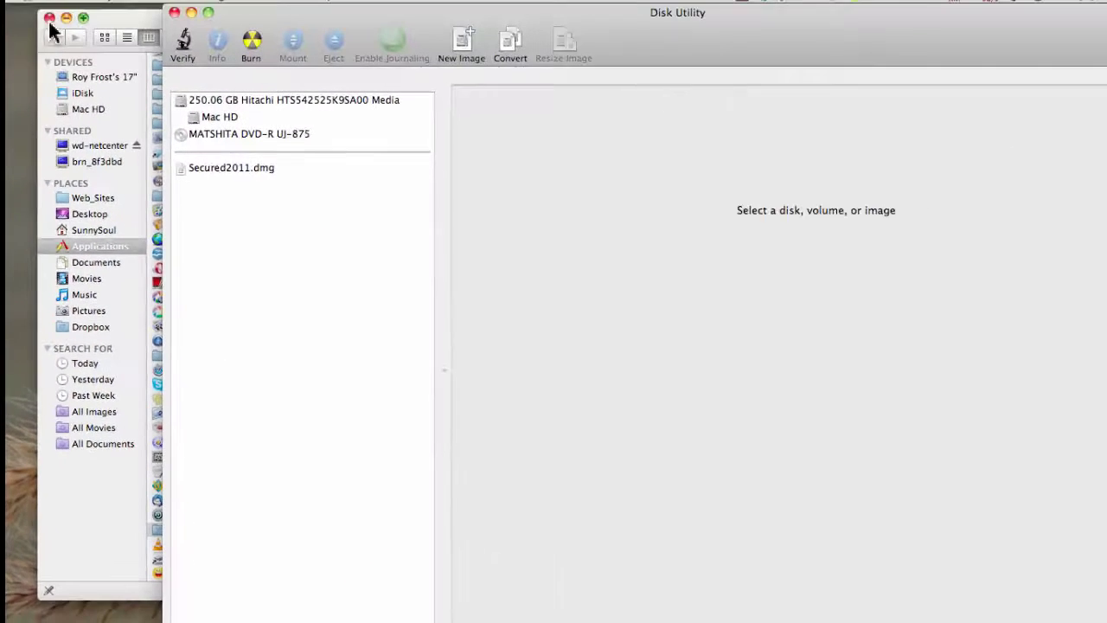
click(49, 18)
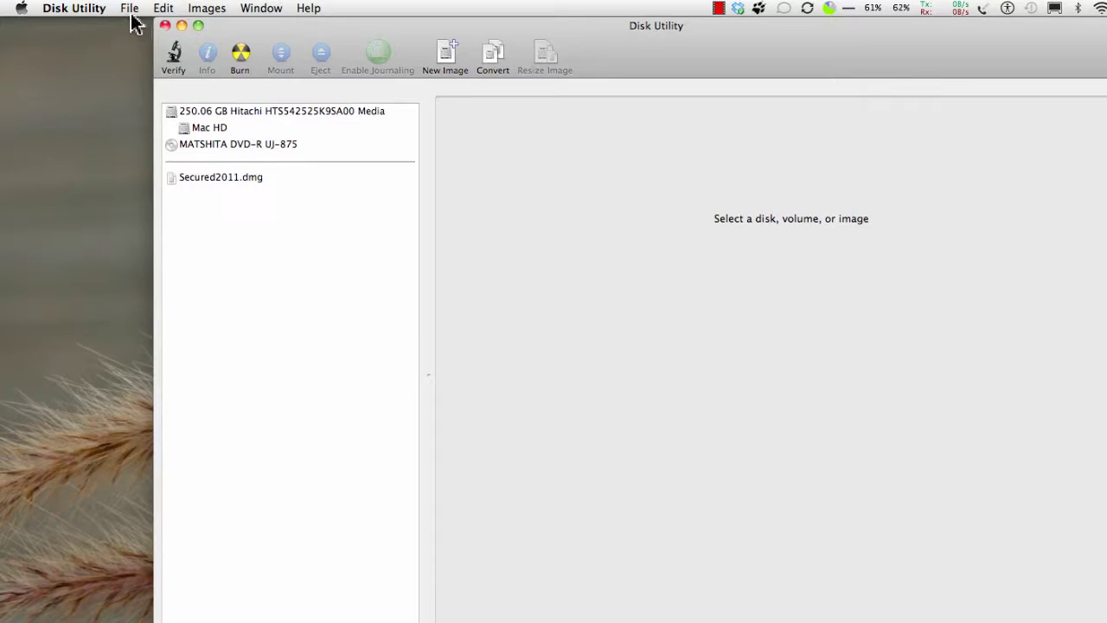
Start a new blank disk image with 128-bit AES encryption and the sparse disk image format.
click(446, 57)
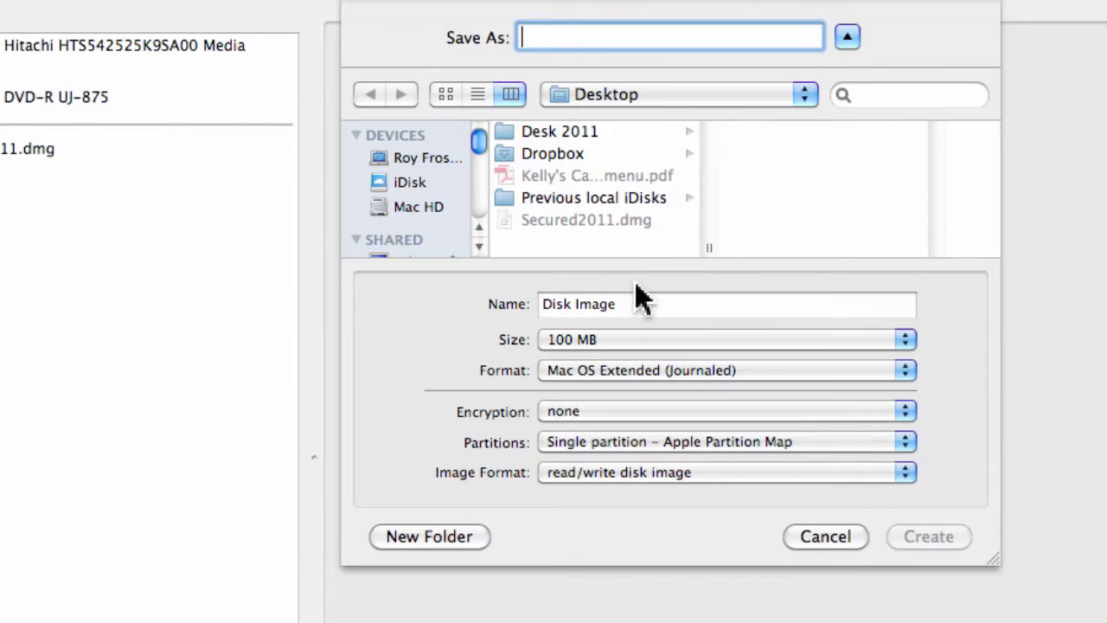
click(905, 413)
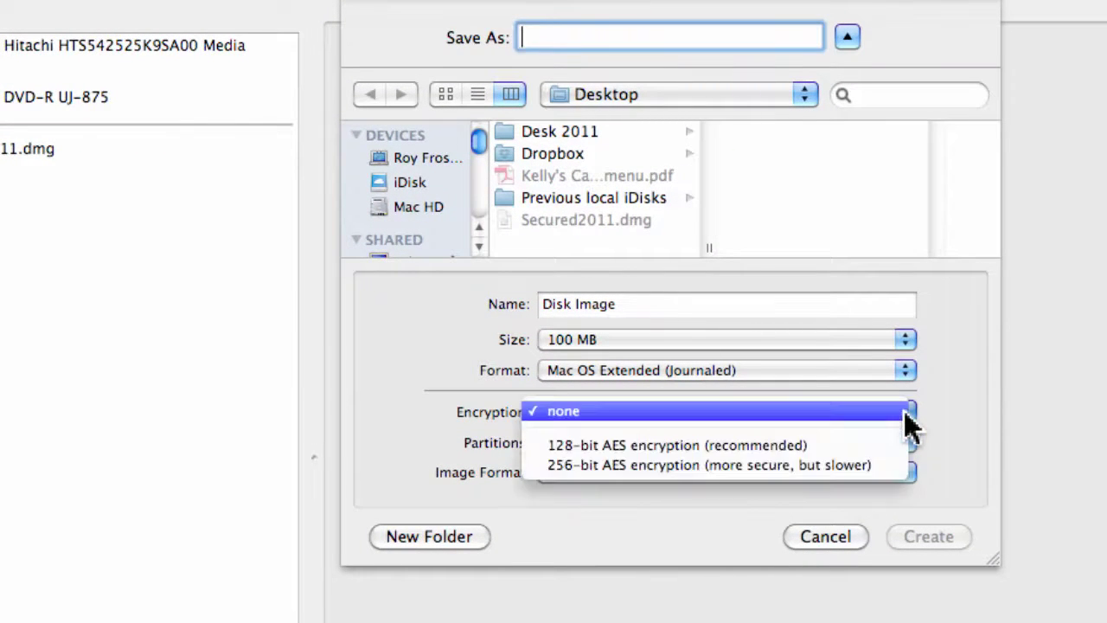
click(870, 446)
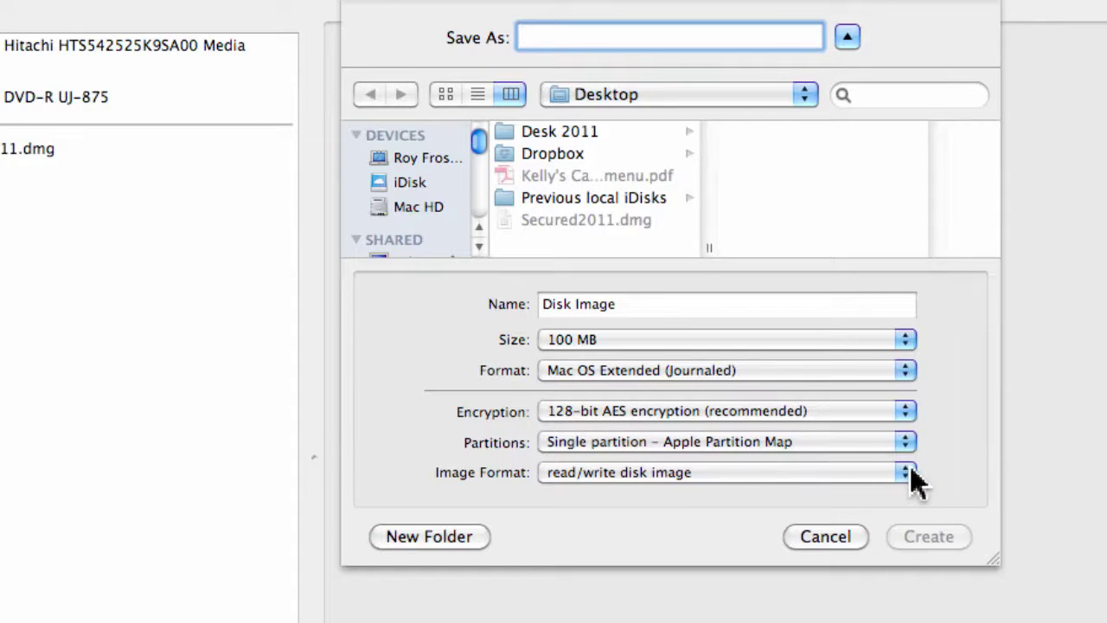
click(910, 468)
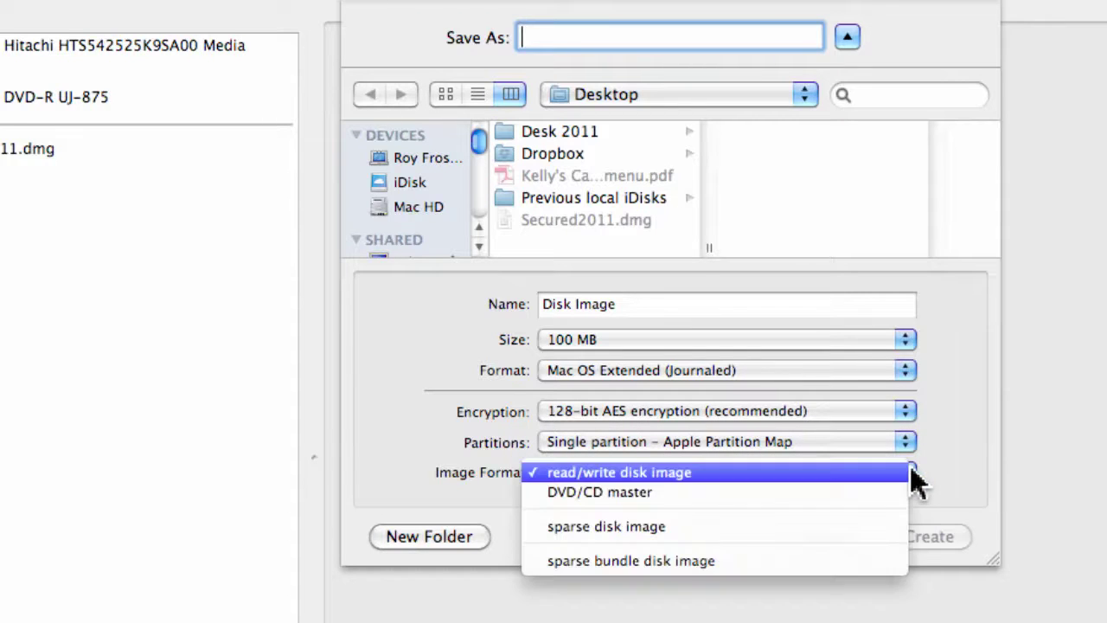
click(860, 529)
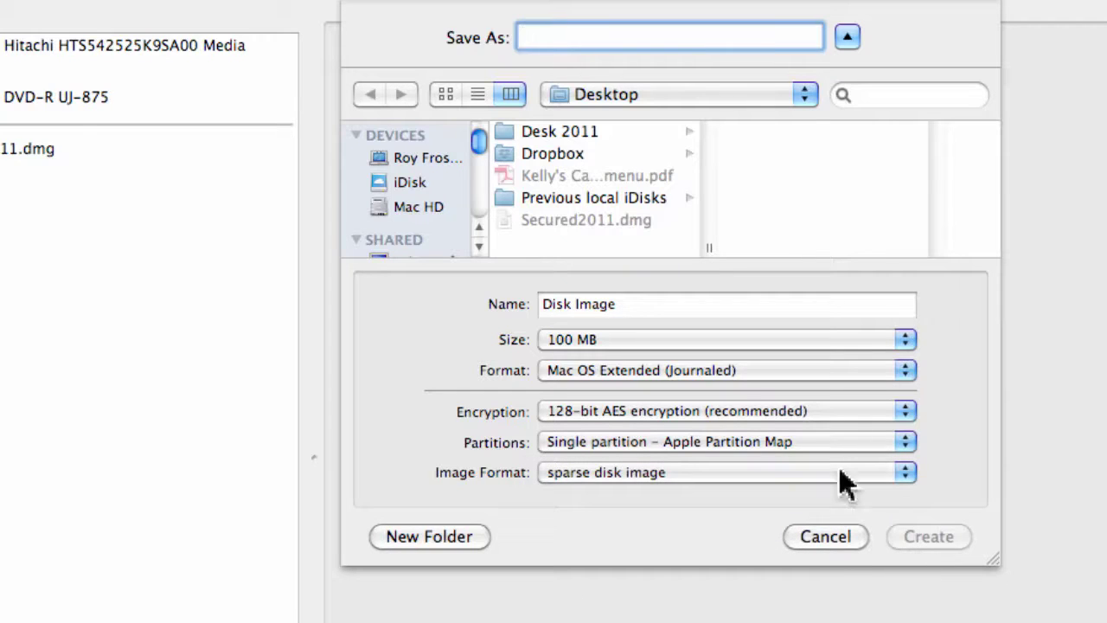
Name the disk image file Protected and create it on the Desktop.
click(636, 36)
text(Pr)
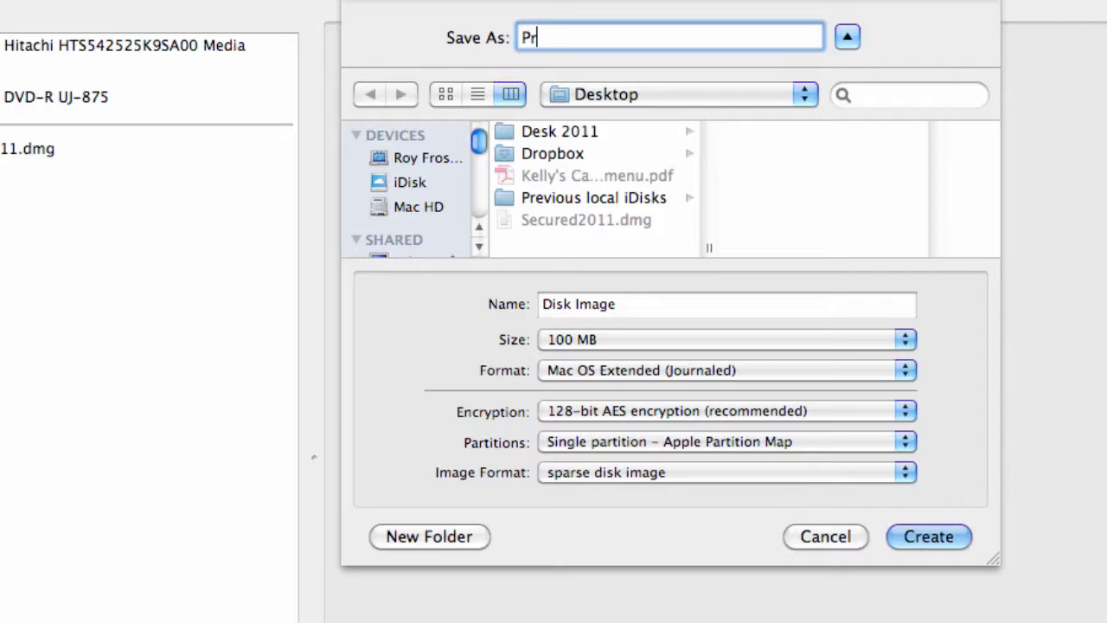
text(otected)
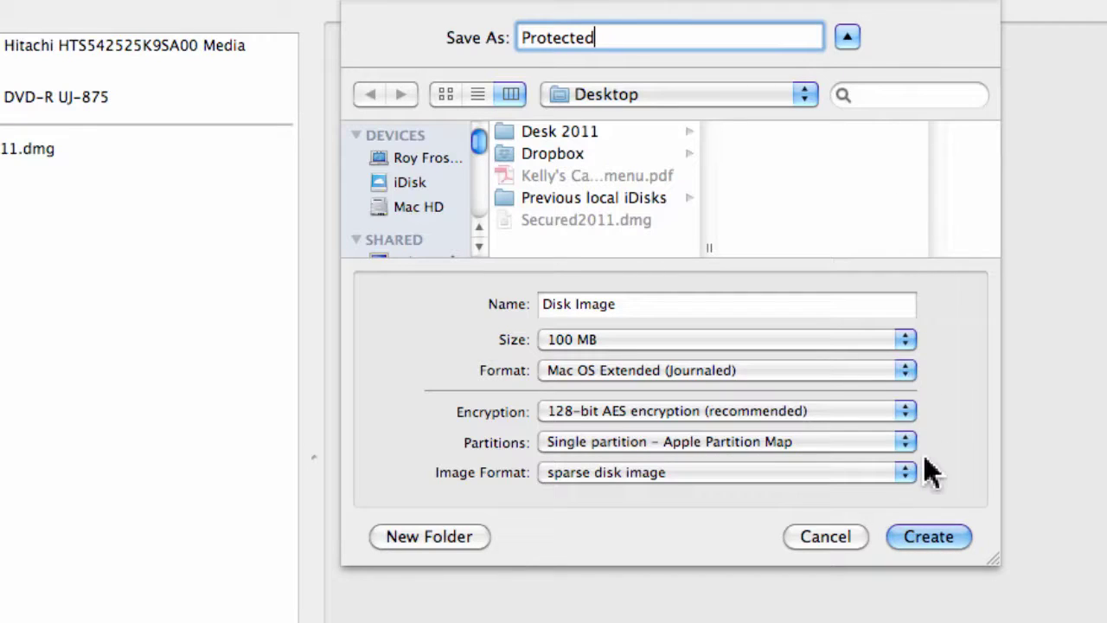
click(931, 534)
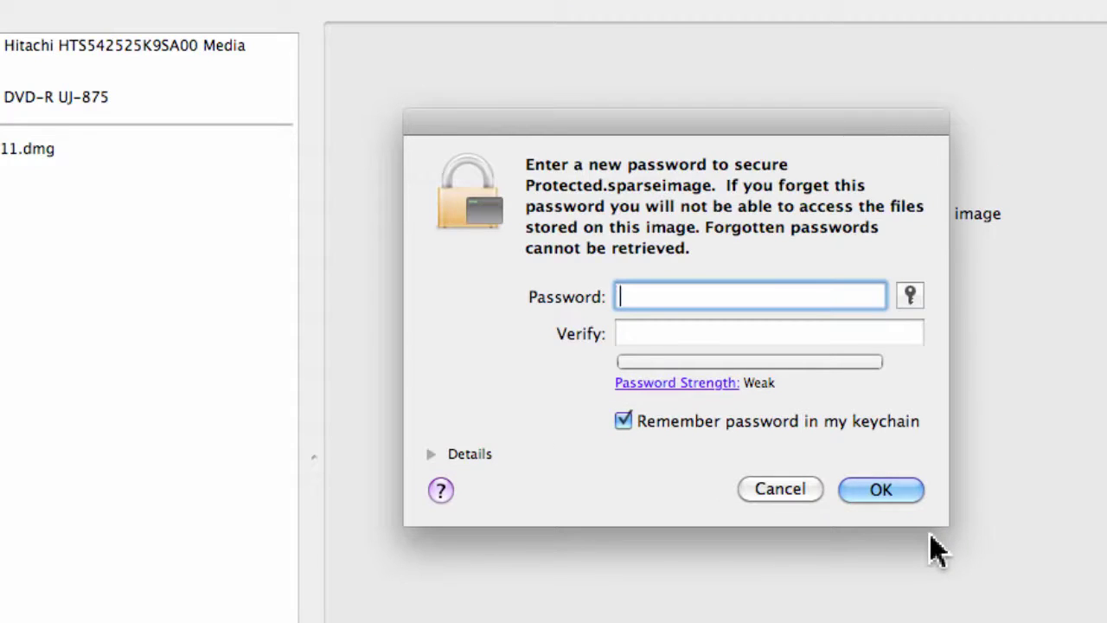
Enter and verify a new password for Protected.sparseimage, turn off remembering it in the keychain, and confirm.
text(••••••)
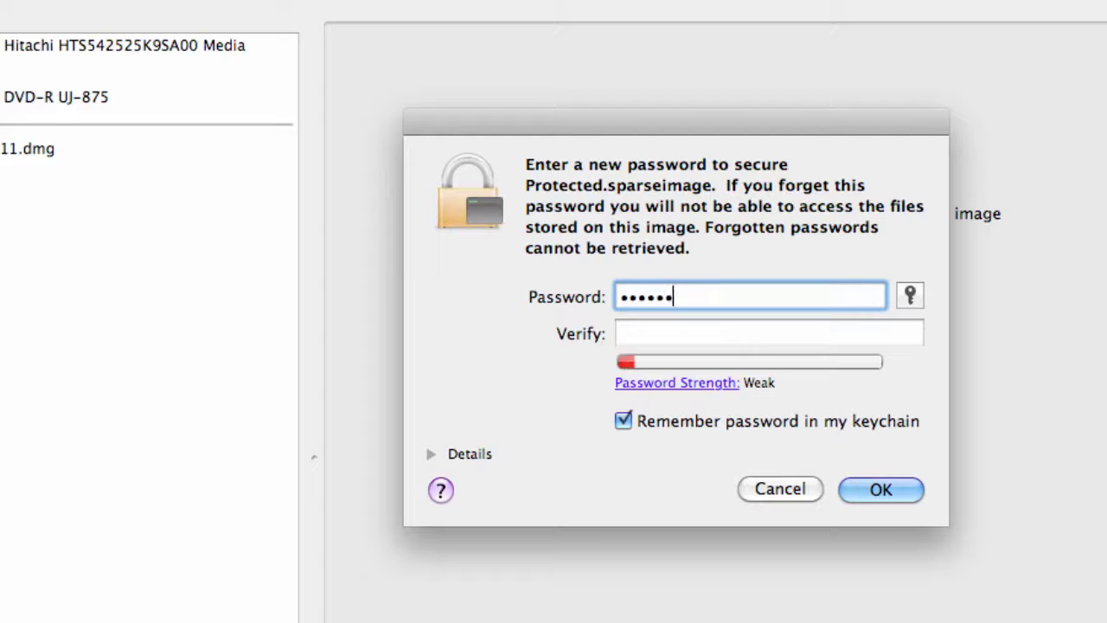
text(••••••)
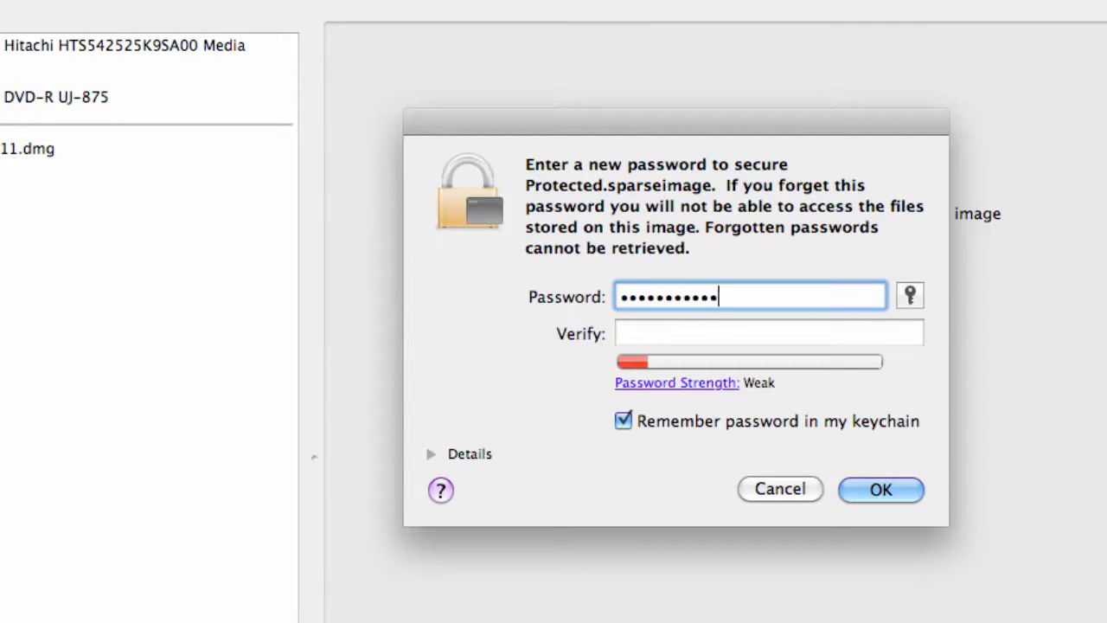
text(••••)
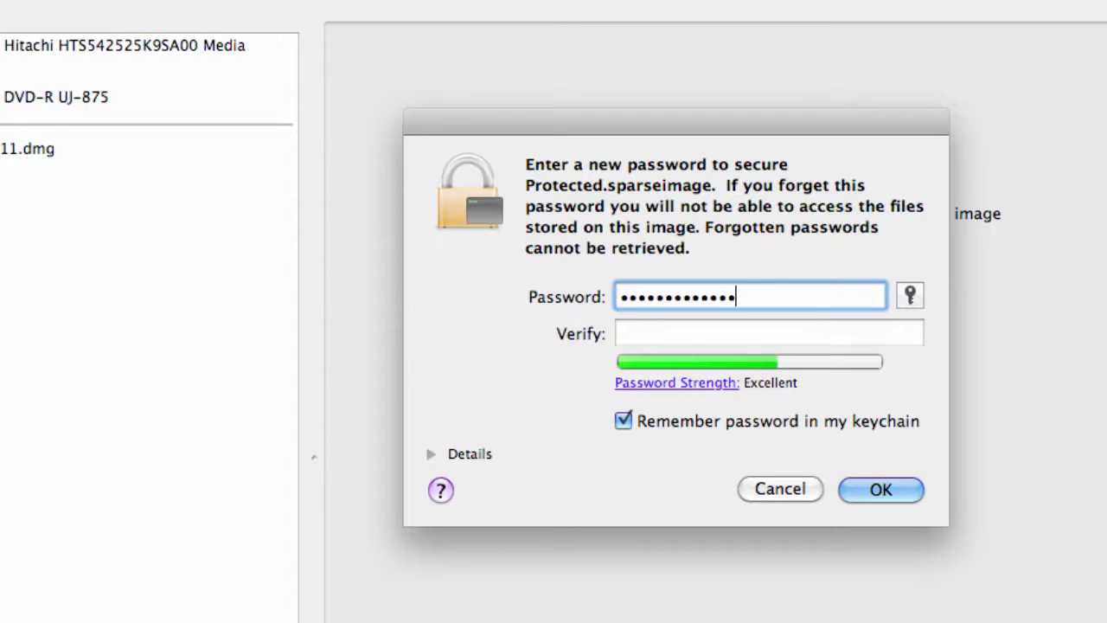
text(•)
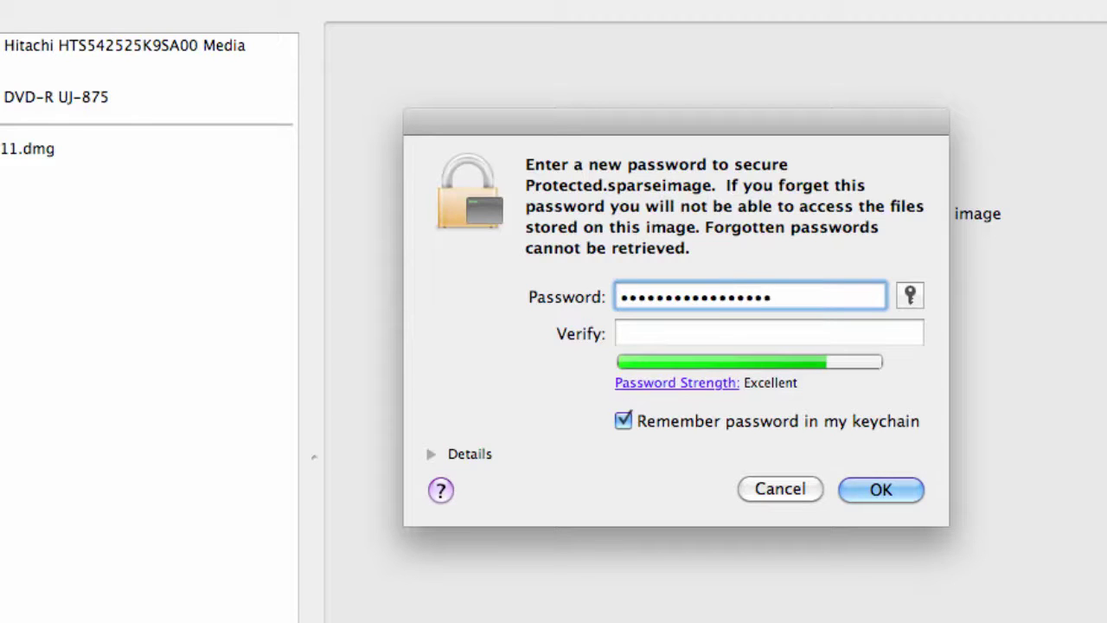
click(697, 334)
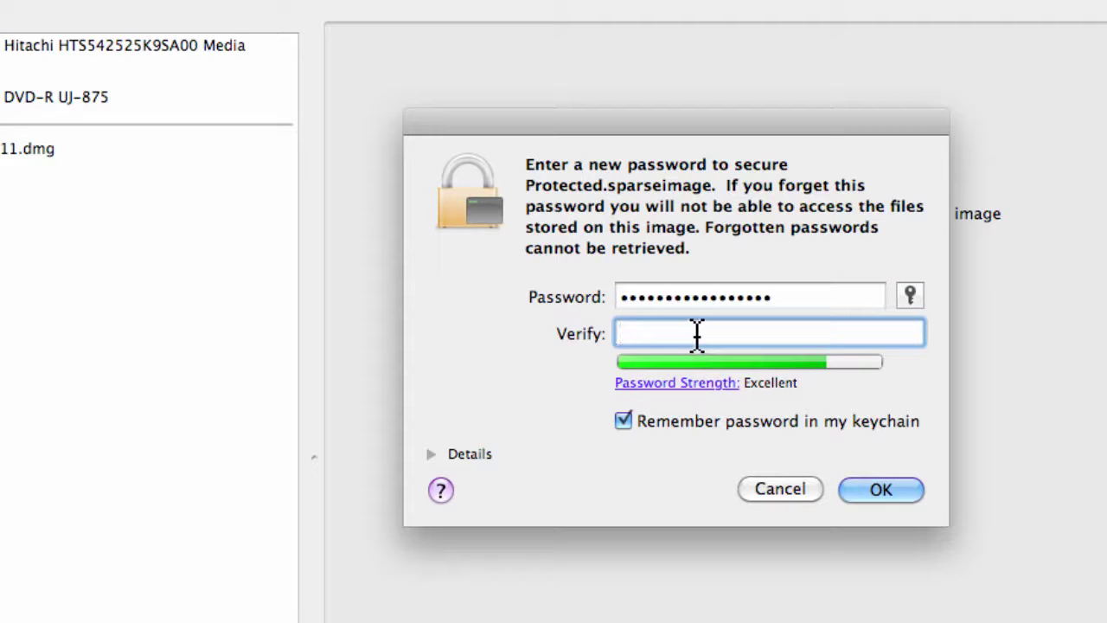
text(•••••••••••••••••)
click(624, 420)
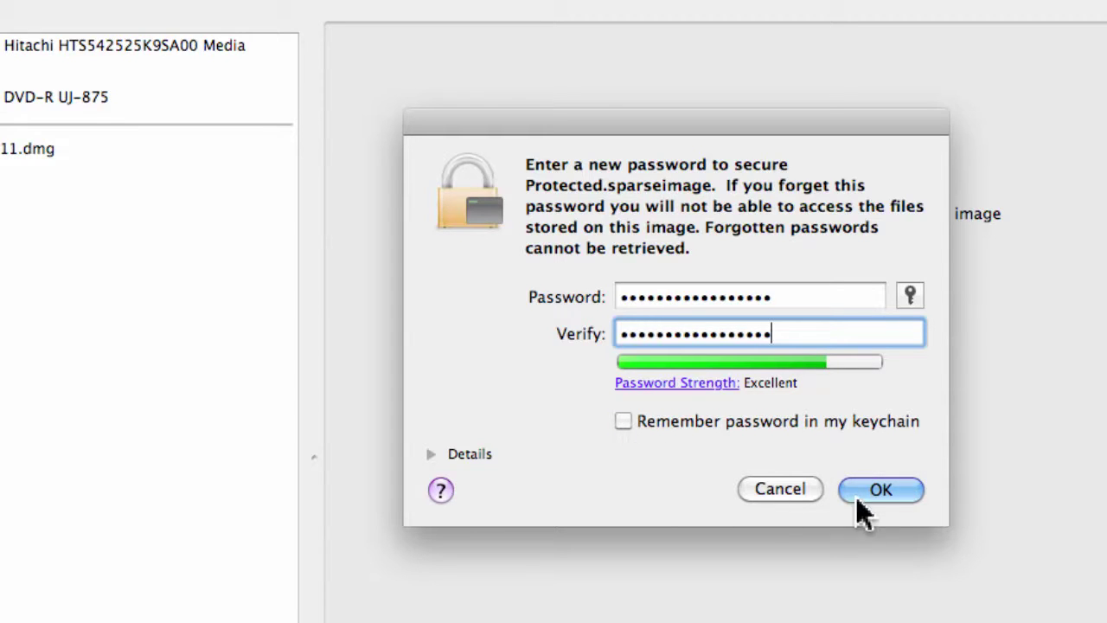
click(878, 492)
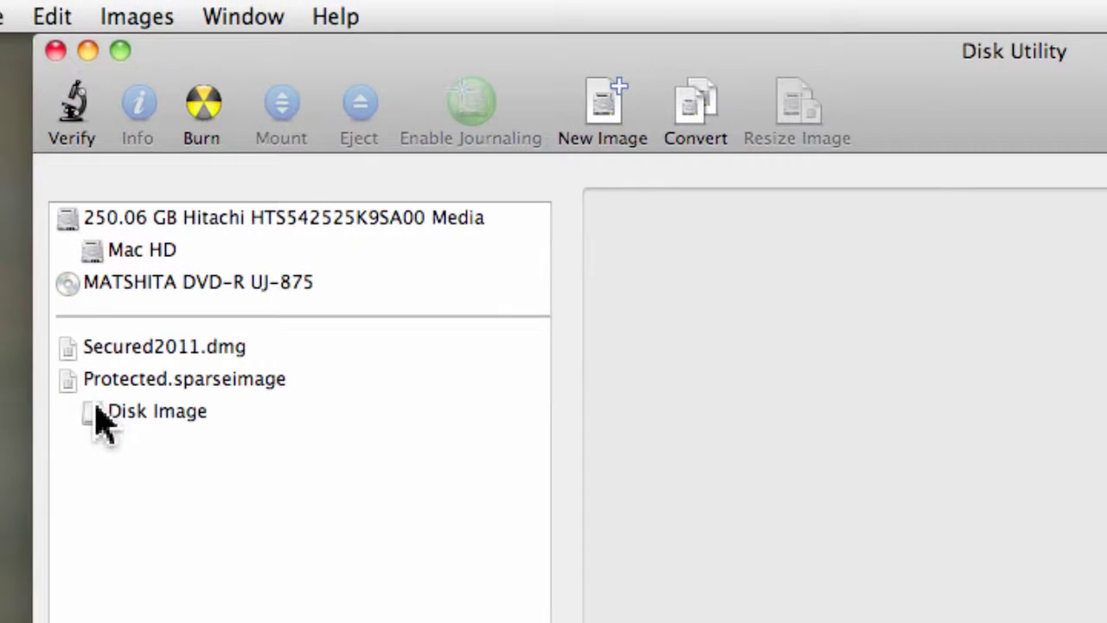
Eject the mounted Disk Image volume and leave Disk Utility for the desktop.
click(11, 200)
right_click(102, 420)
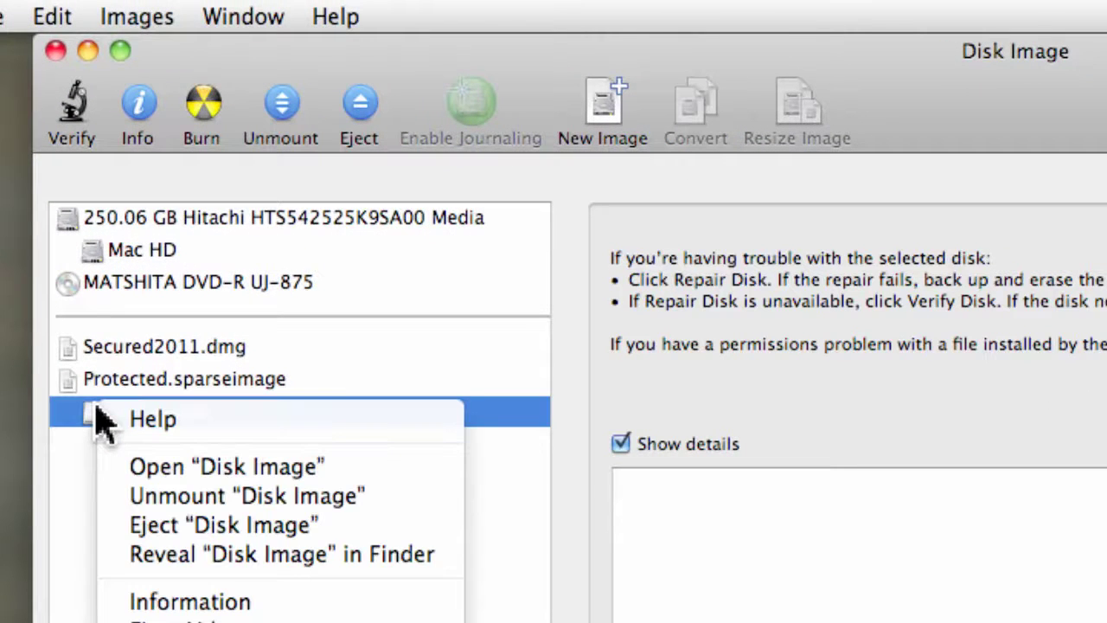
click(152, 526)
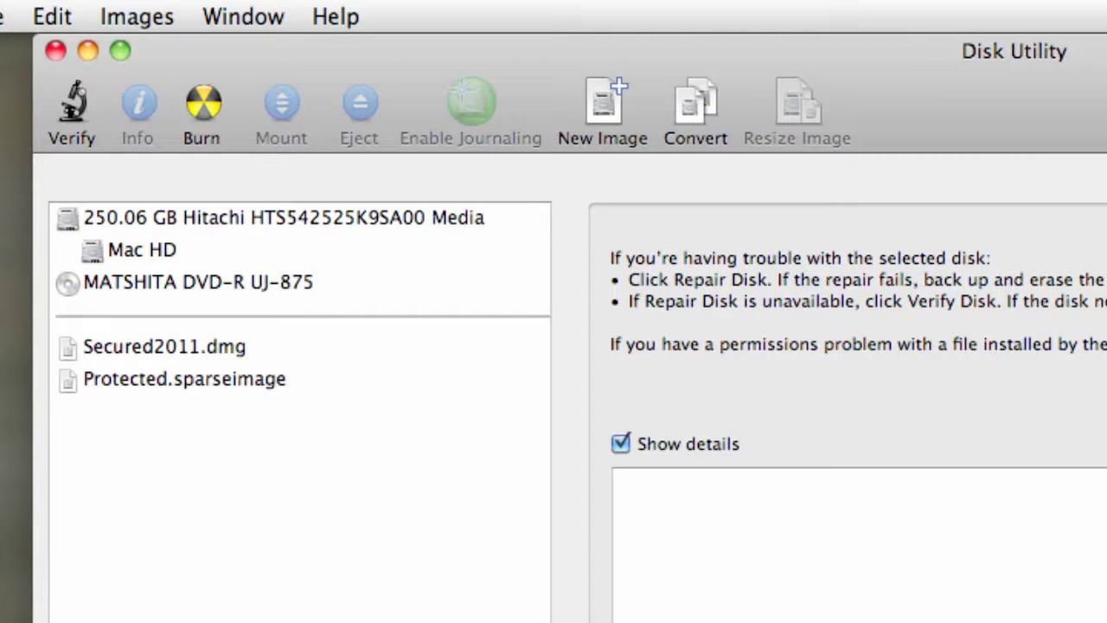
click(0, 13)
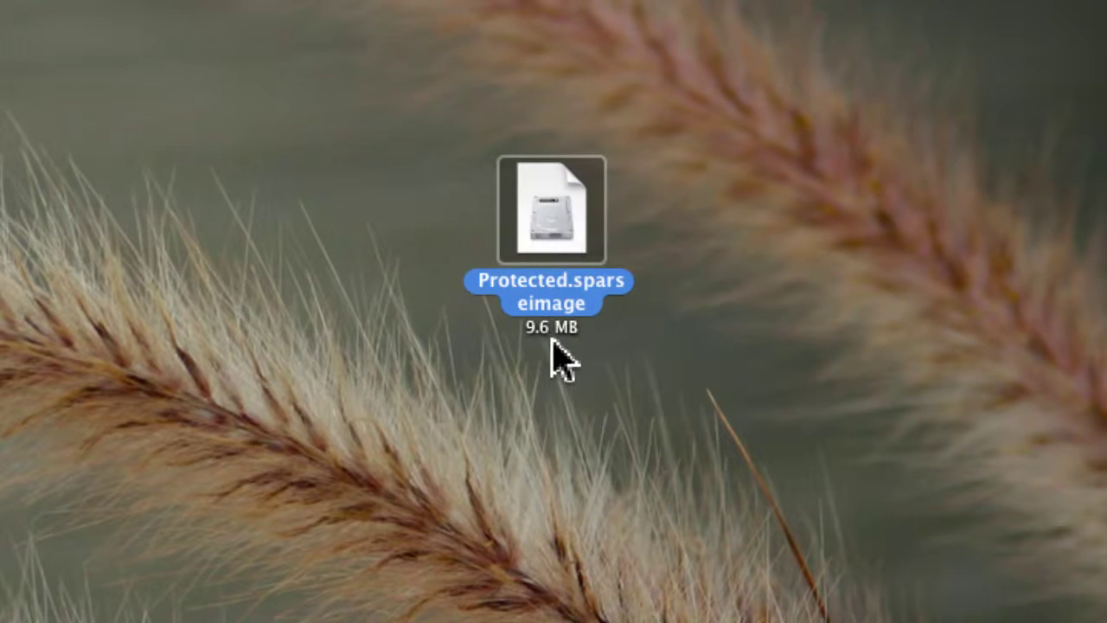
Open Protected.sparseimage from the desktop.
double_click(555, 238)
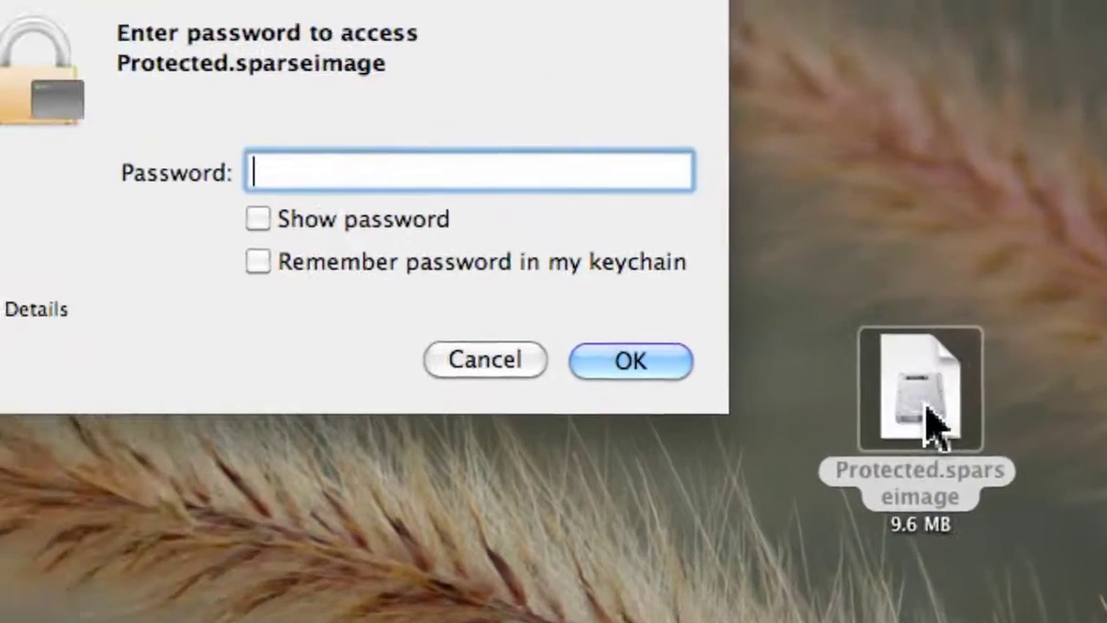
text(••)
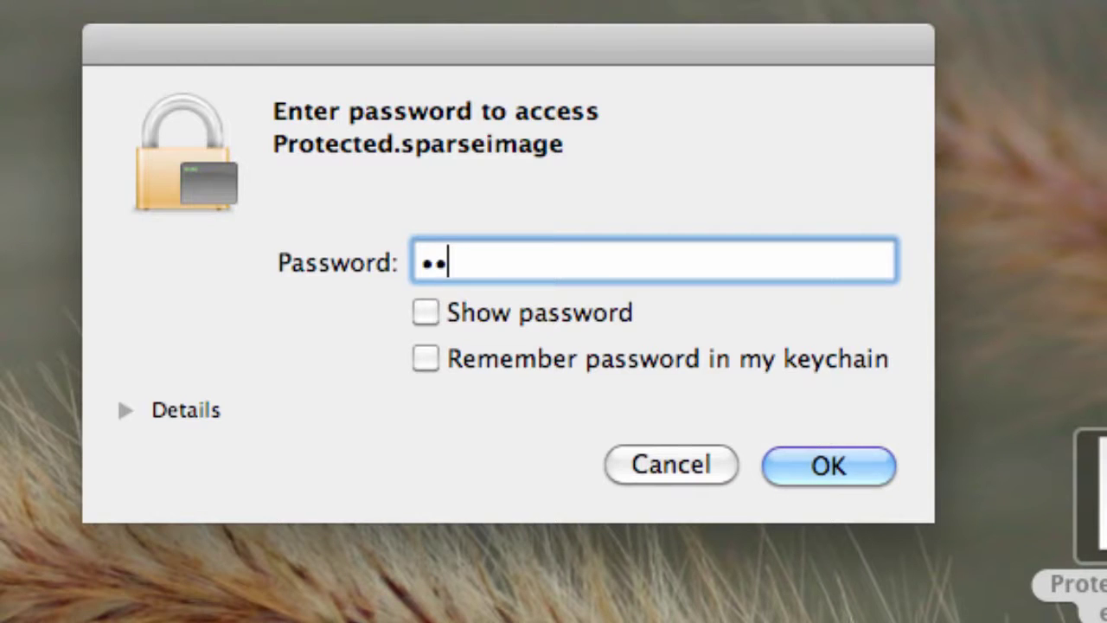
text(••••)
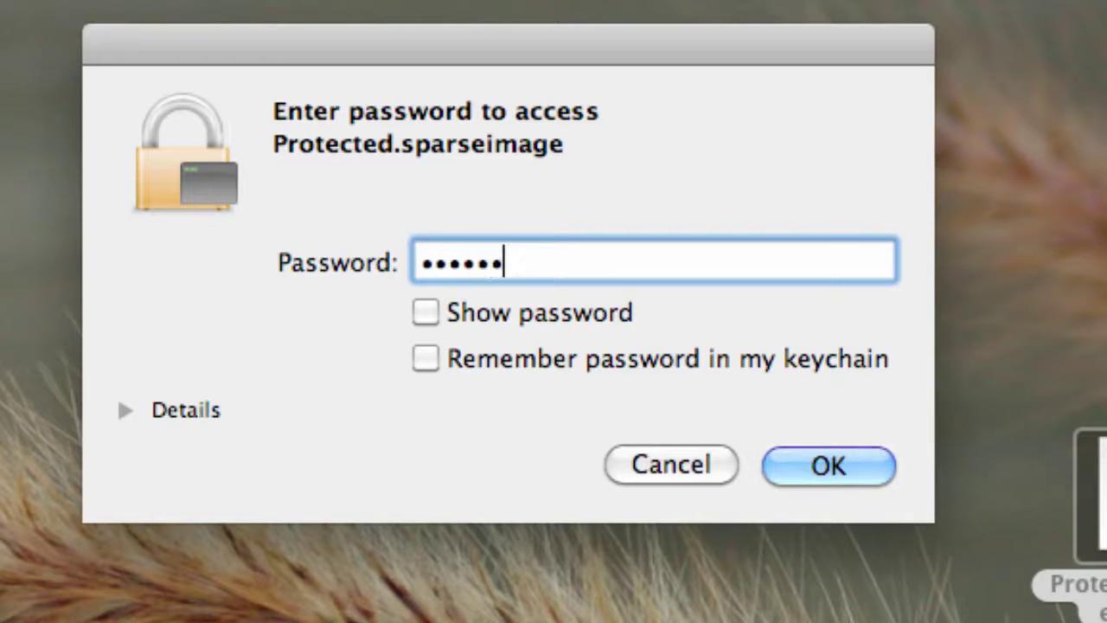
text(••••)
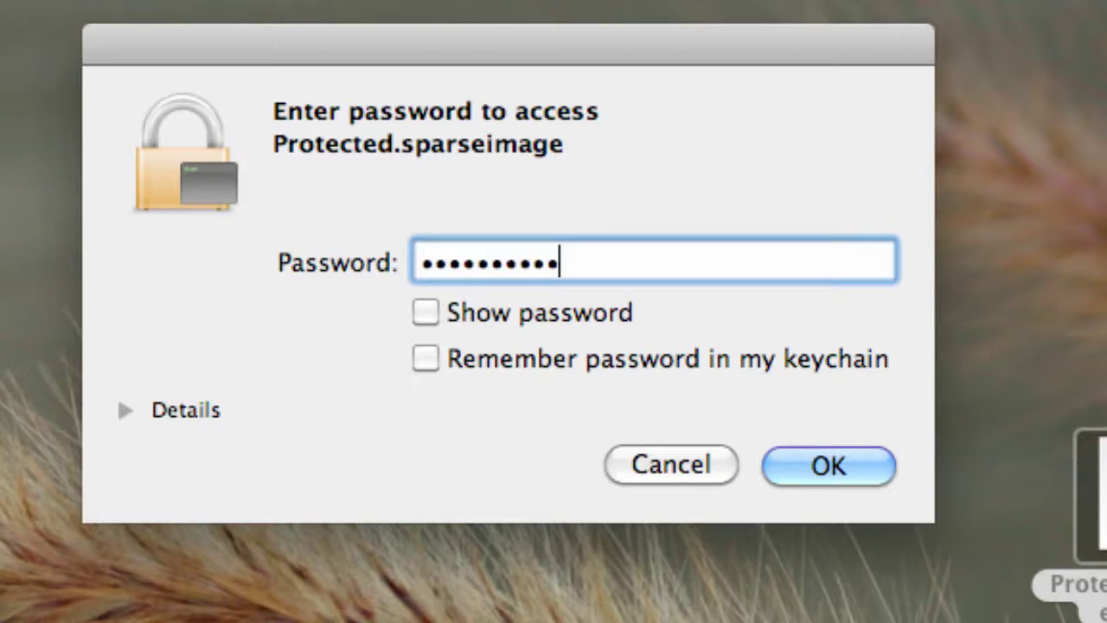
text(••)
key(Caps_Lock)
text(••••)
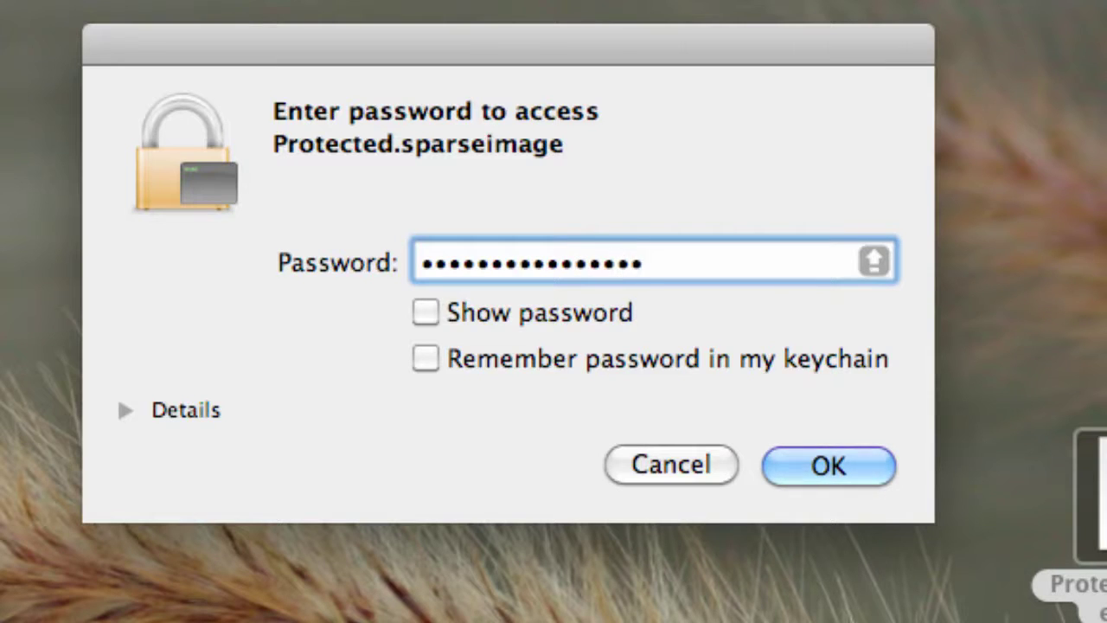
key(Caps_Lock)
key(BackSpace)
key(BackSpace)
key(BackSpace)
key(BackSpace)
key(BackSpace)
key(BackSpace)
key(BackSpace)
key(BackSpace)
key(BackSpace)
key(BackSpace)
key(BackSpace)
key(BackSpace)
key(BackSpace)
key(BackSpace)
key(BackSpace)
key(BackSpace)
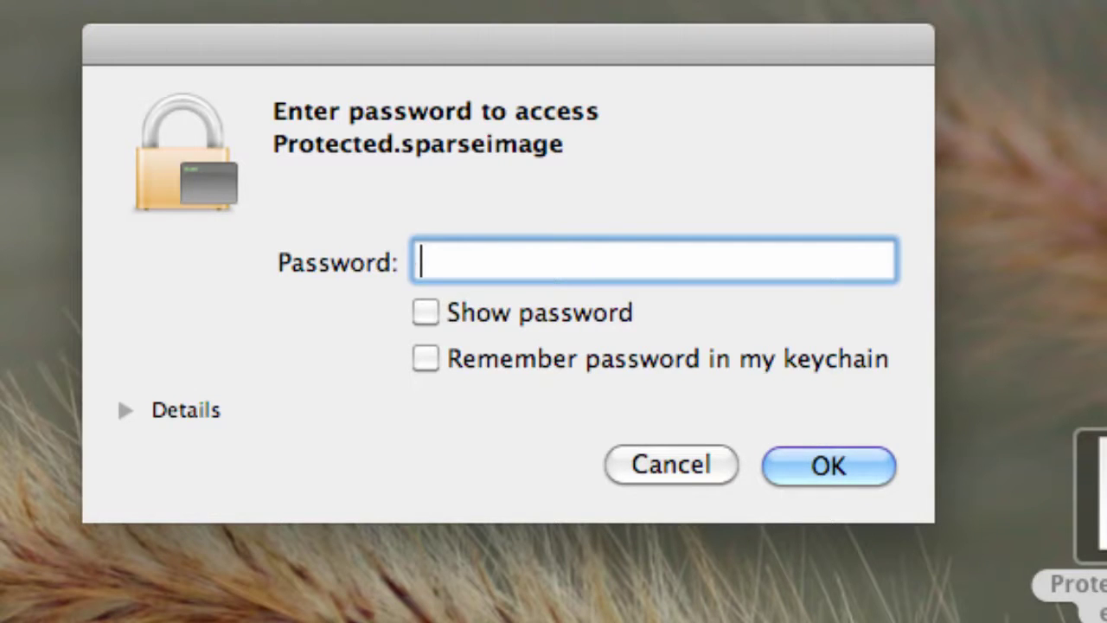
Enter the password to unlock Protected.sparseimage and open the mounted Disk Image volume.
text(••••••••)
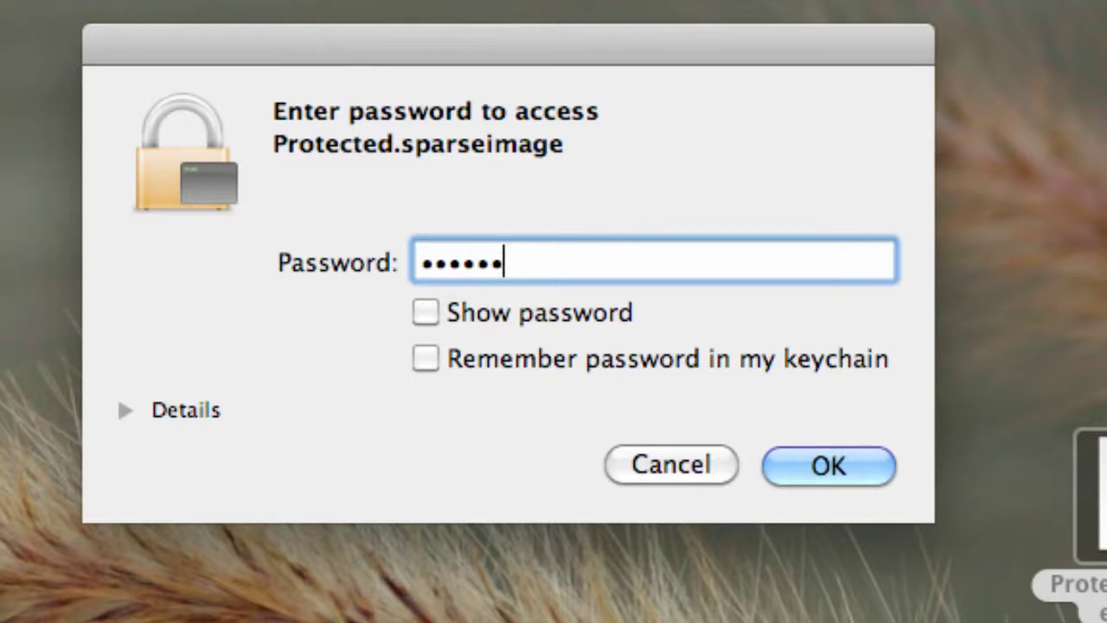
text(••••)
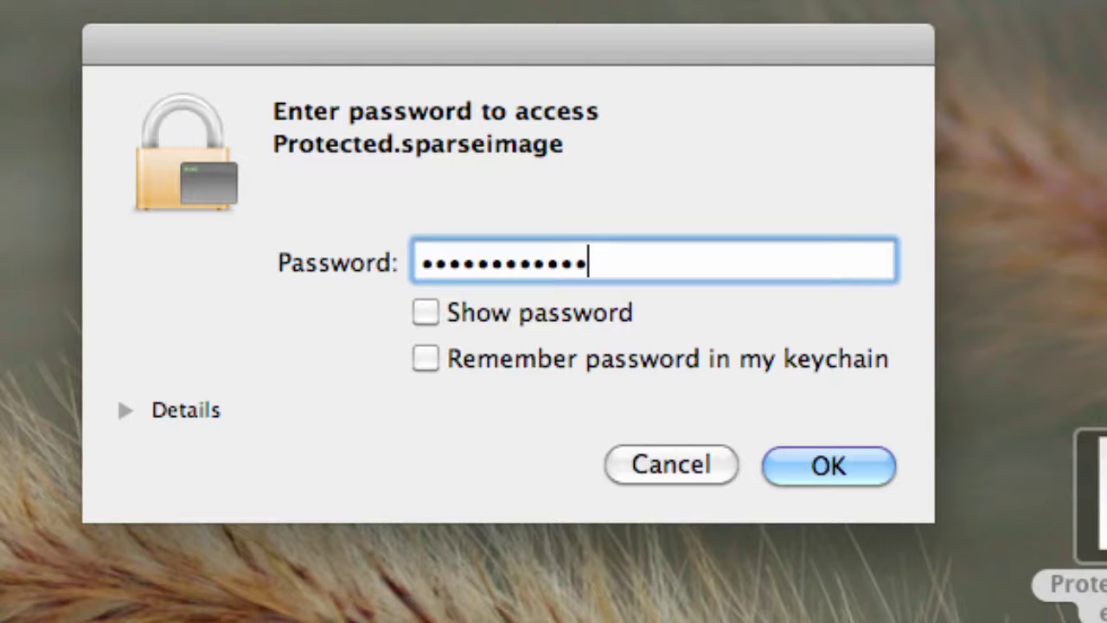
text(•••••)
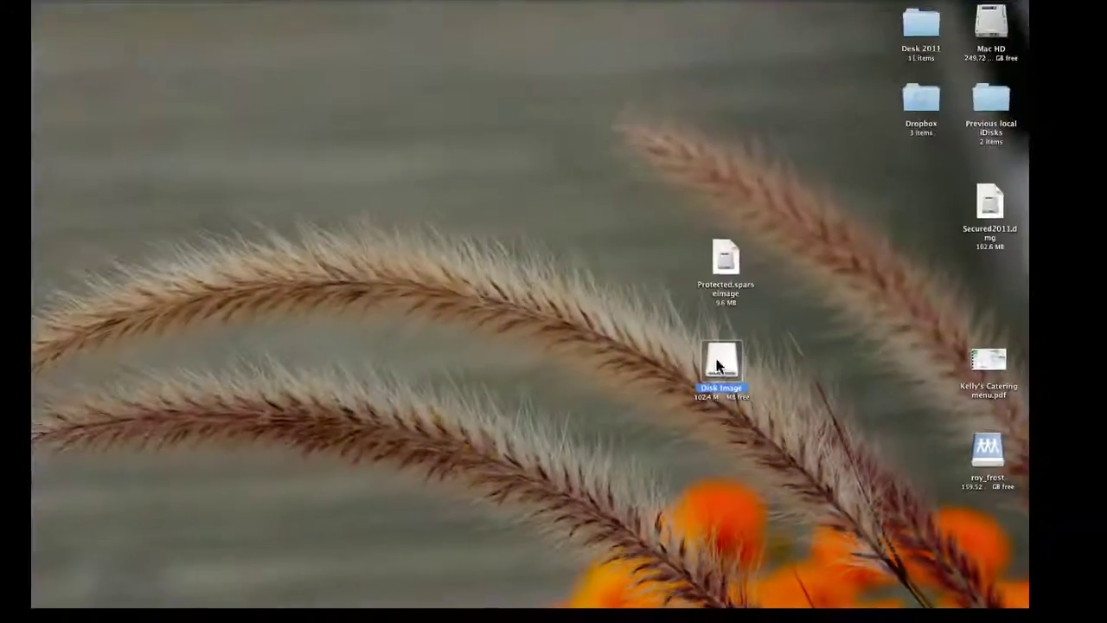
double_click(736, 411)
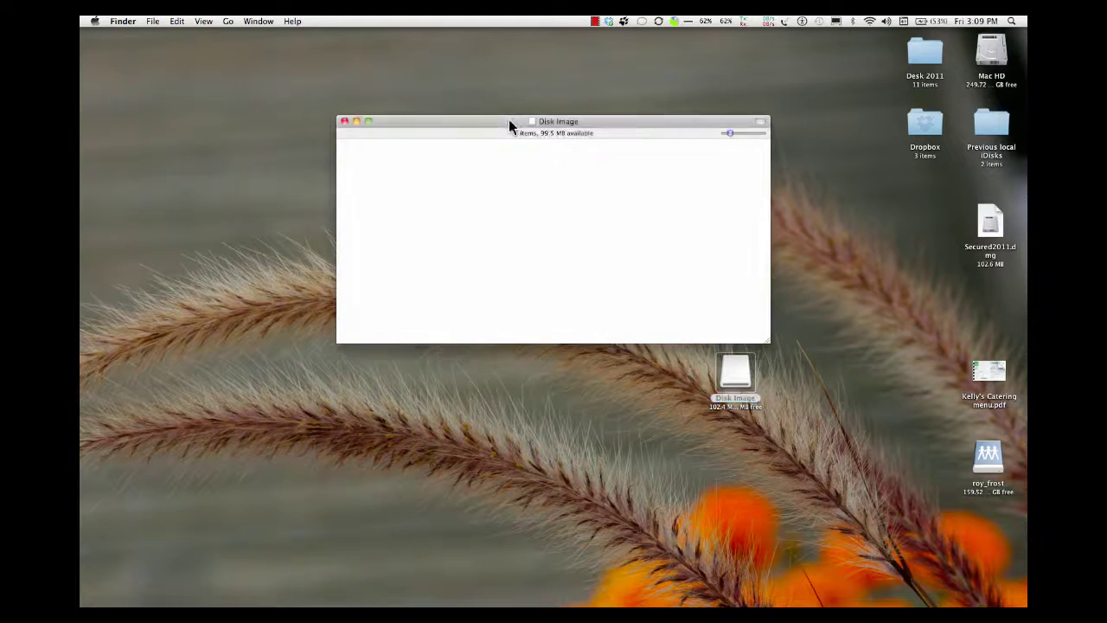
Copy Kelly's Catering menu.pdf from the desktop into the open Disk Image volume, and eject the volume.
drag(508, 119, 396, 69)
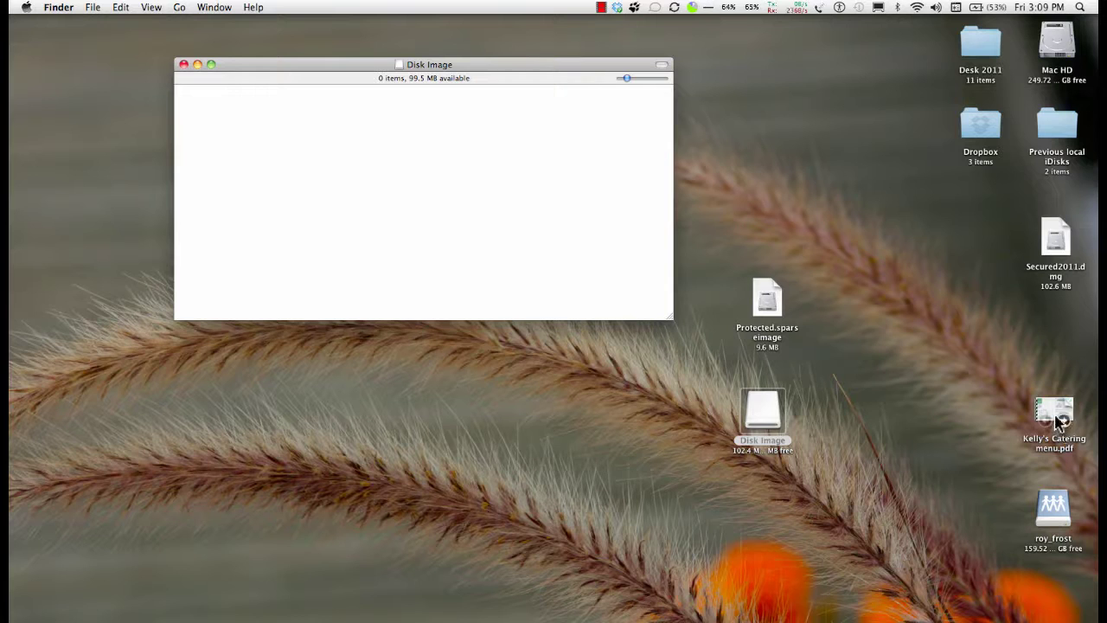
drag(1060, 419, 446, 165)
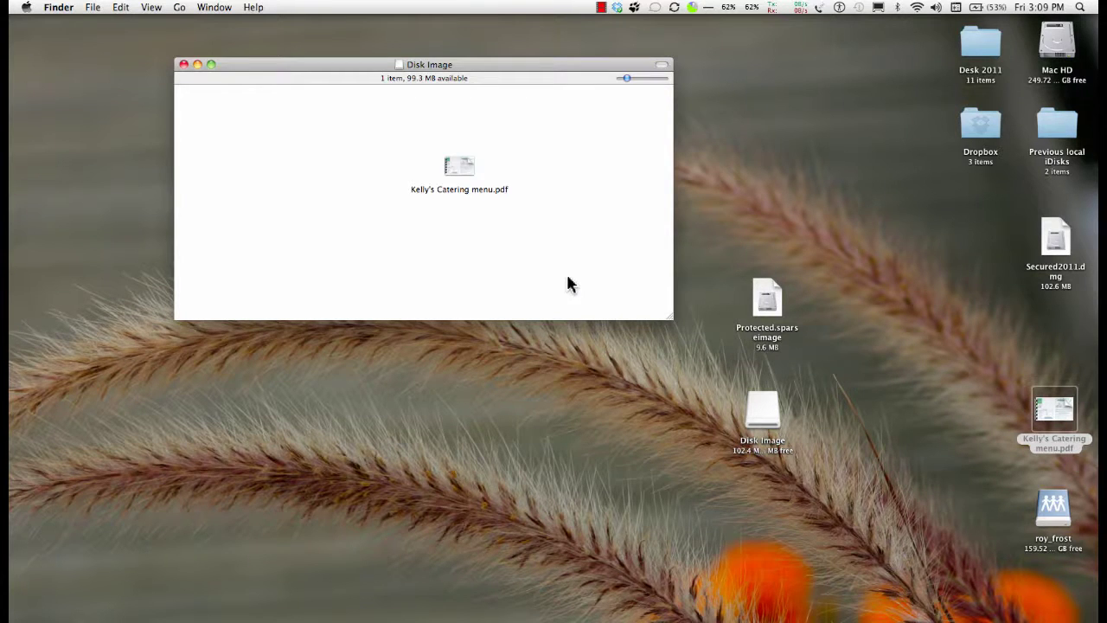
right_click(765, 419)
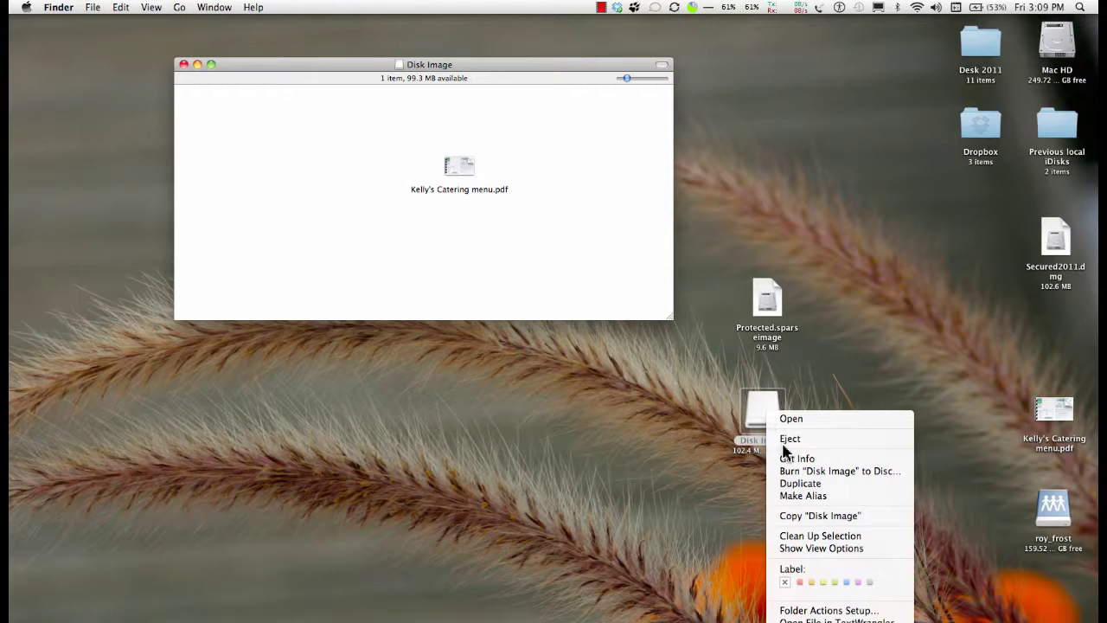
click(787, 438)
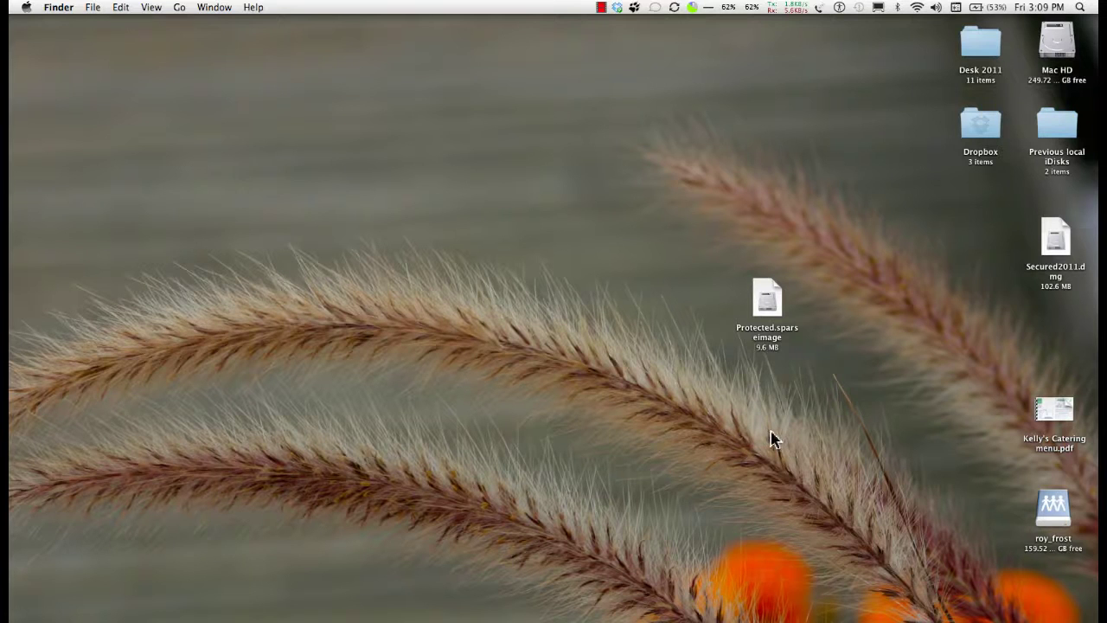
Open Protected.sparseimage from the desktop and enter its password to unlock and mount it.
click(765, 303)
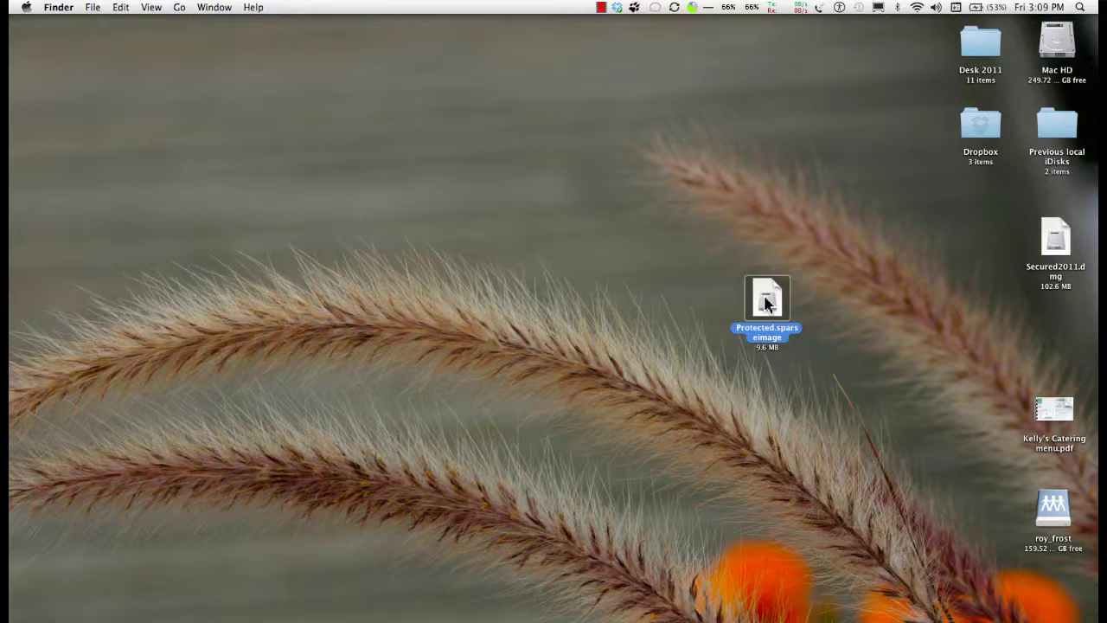
double_click(765, 303)
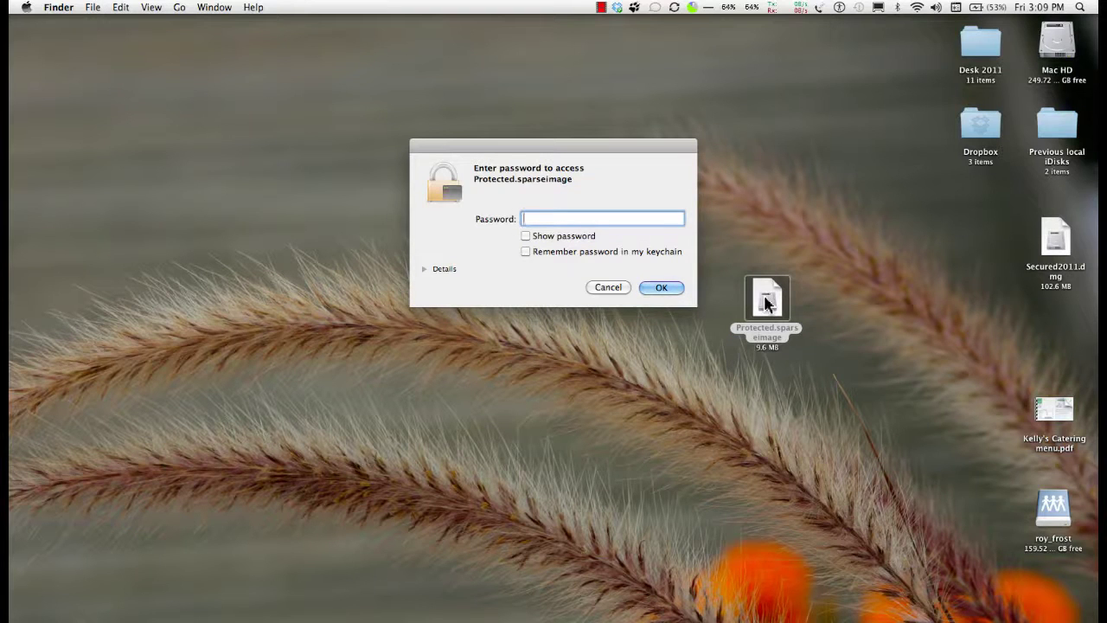
text(•••••••••••••••••)
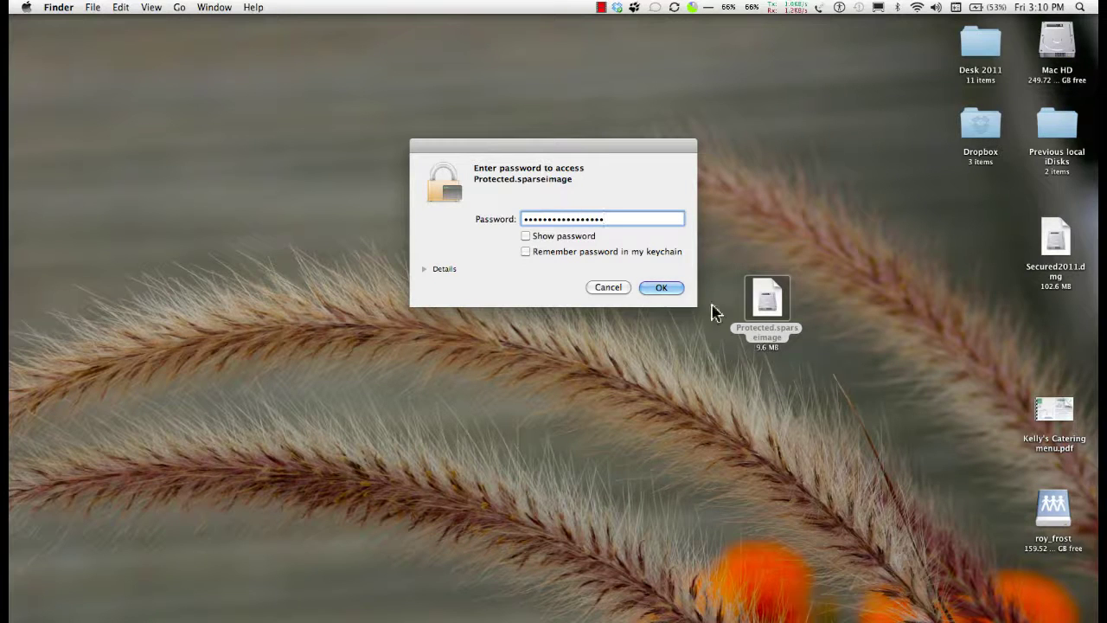
click(664, 291)
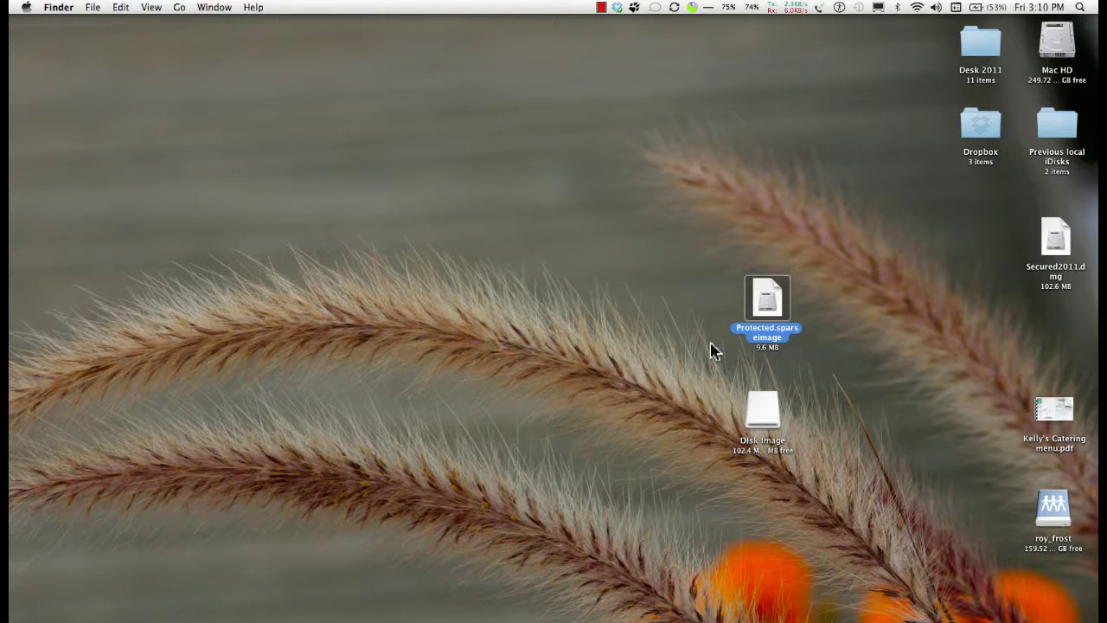
Open the mounted Disk Image volume and move Kelly's Catering menu.pdf towards the upper-left area of its contents.
click(758, 407)
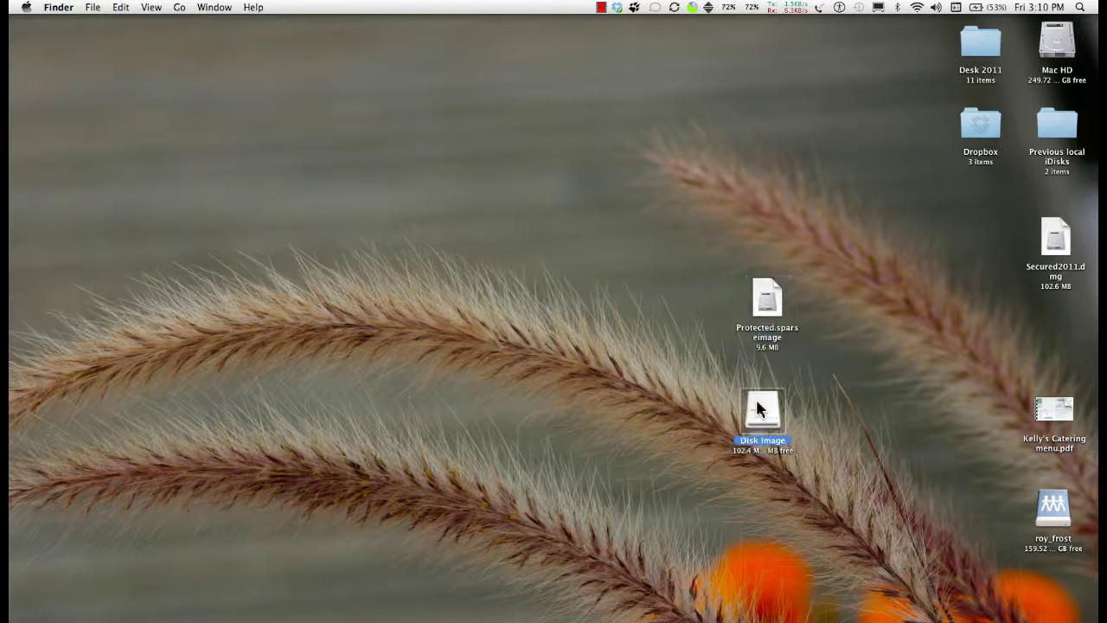
double_click(759, 406)
click(451, 167)
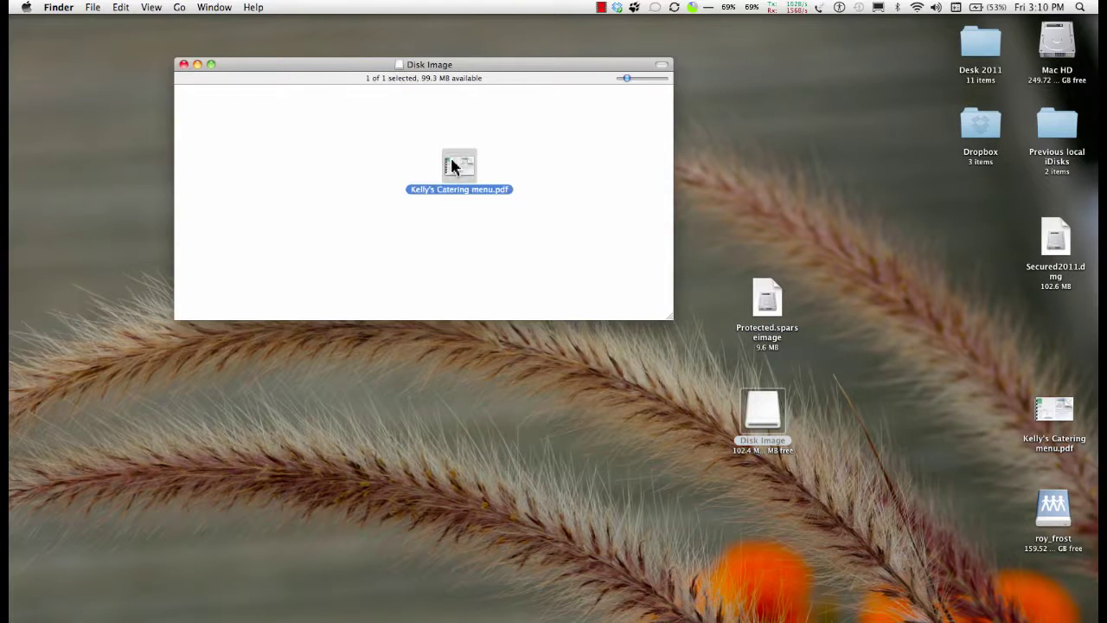
drag(451, 167, 310, 138)
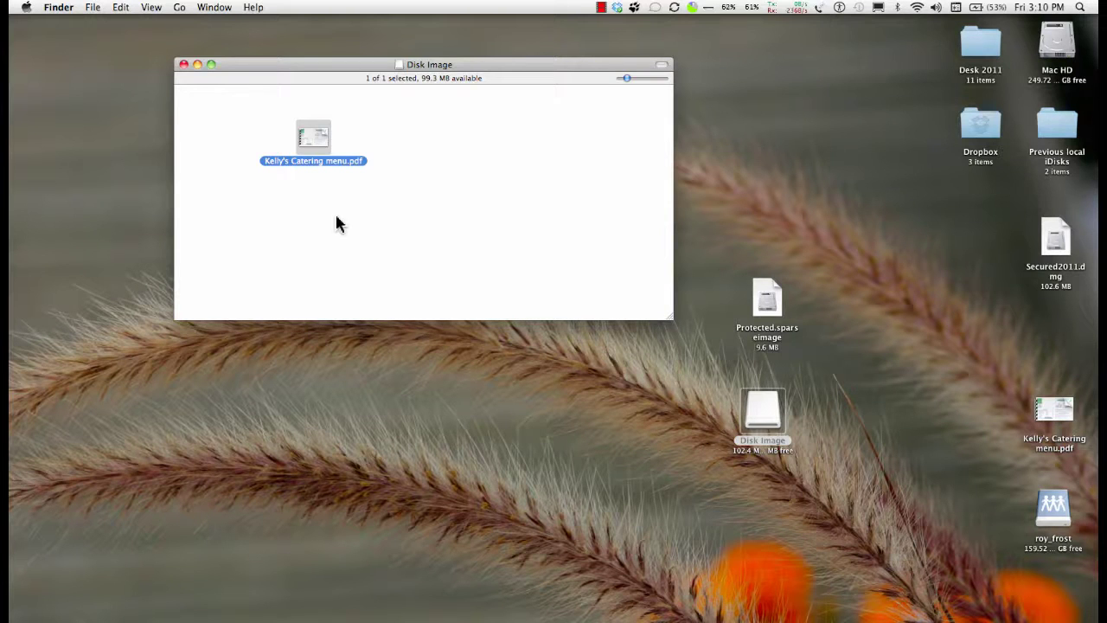
Close and eject the Disk Image volume, and move Protected.sparseimage beside the column of desktop icons, just above Kelly's Catering menu.pdf.
click(183, 65)
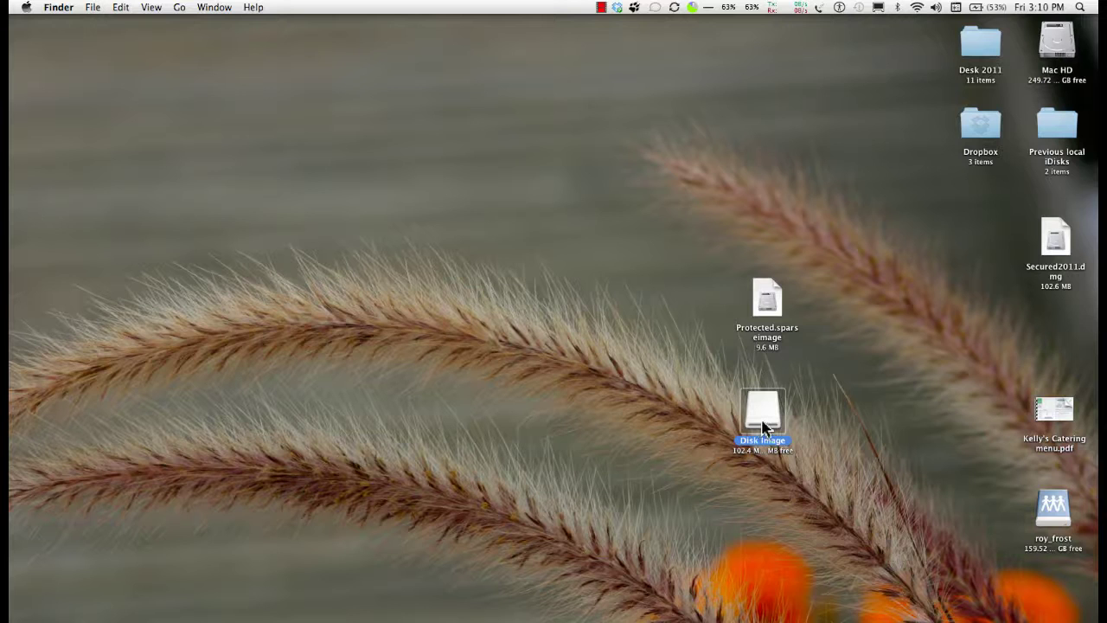
right_click(765, 426)
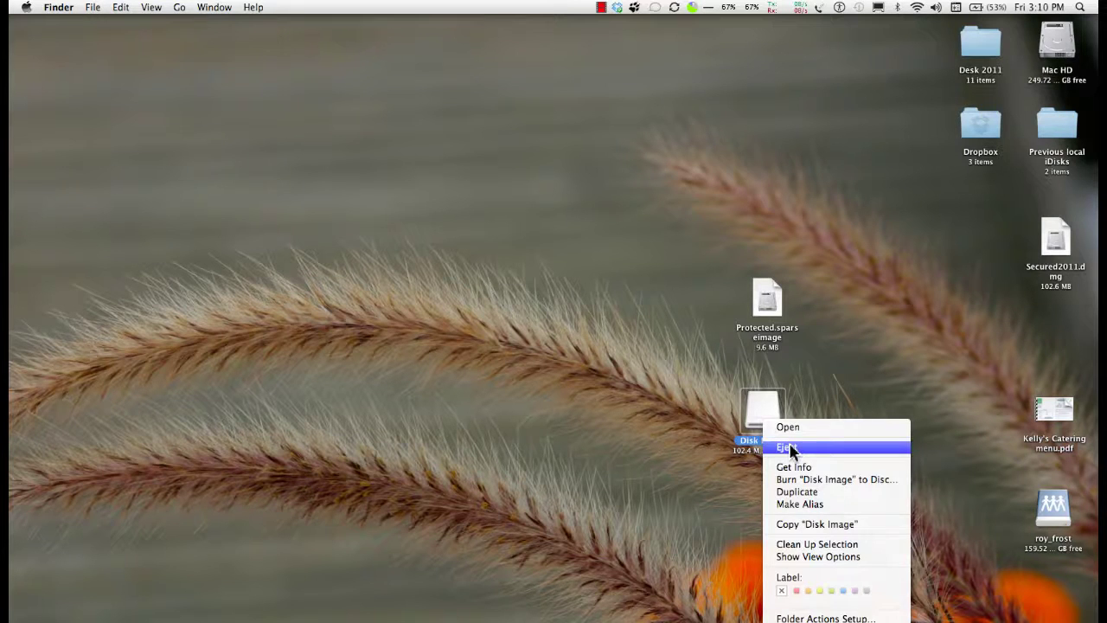
click(789, 448)
click(770, 310)
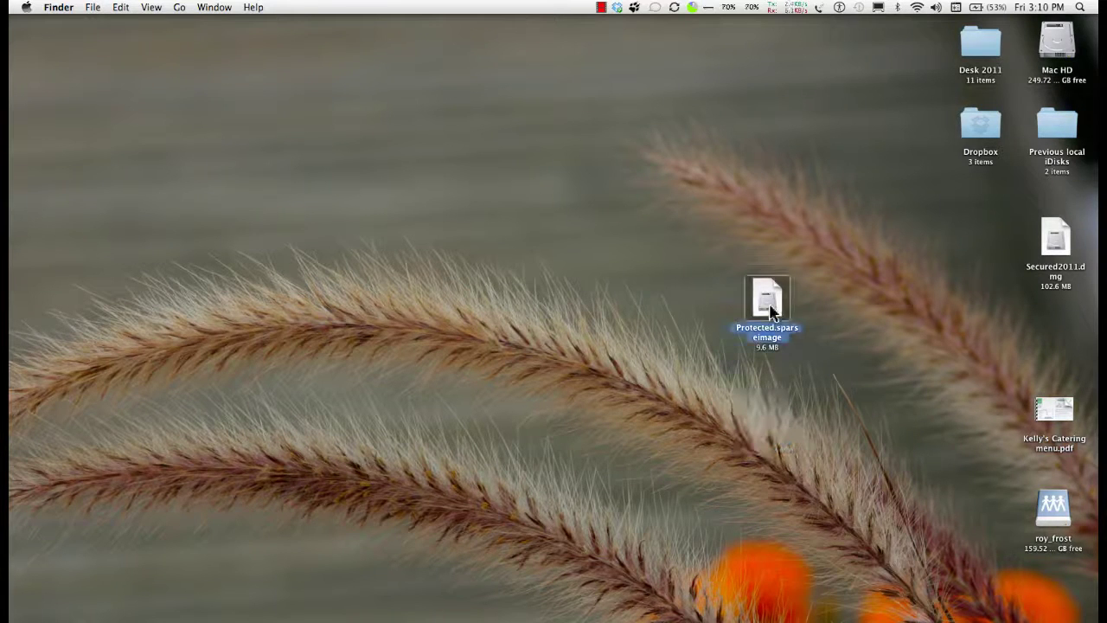
drag(770, 310, 981, 331)
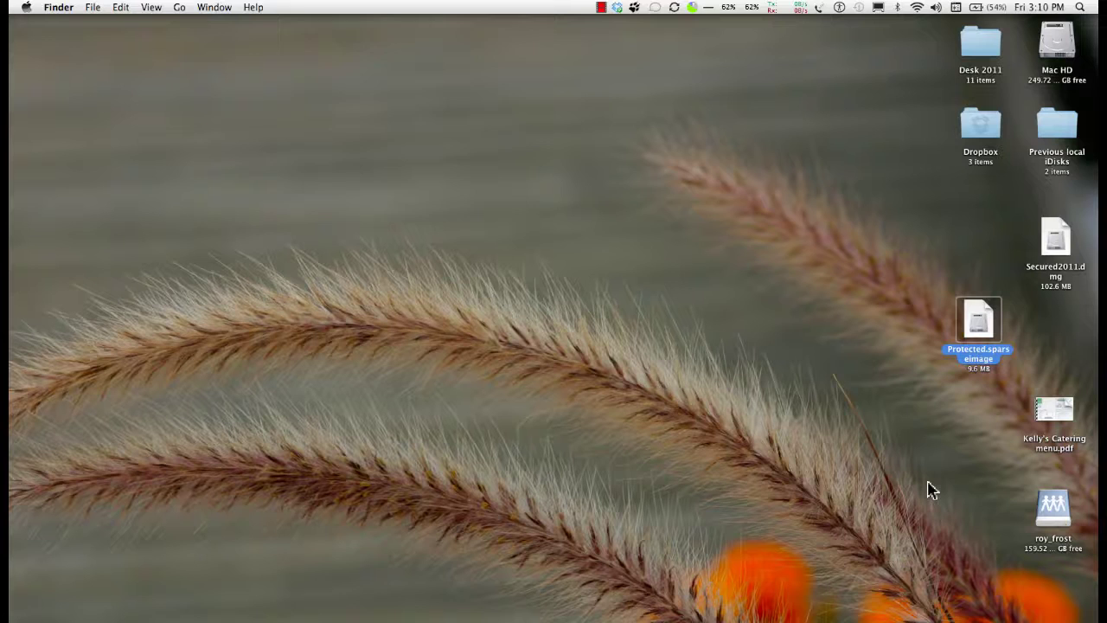